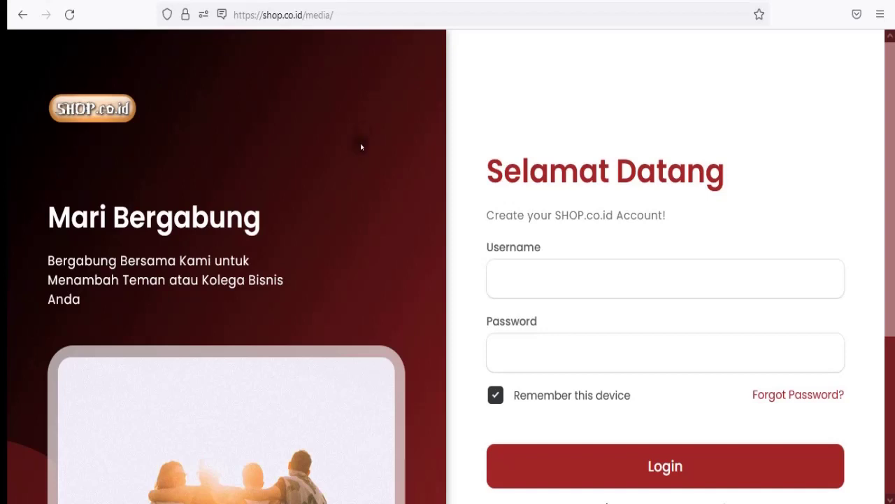
Step: Log in to the site with the saved username and password of the shop account
click(508, 280)
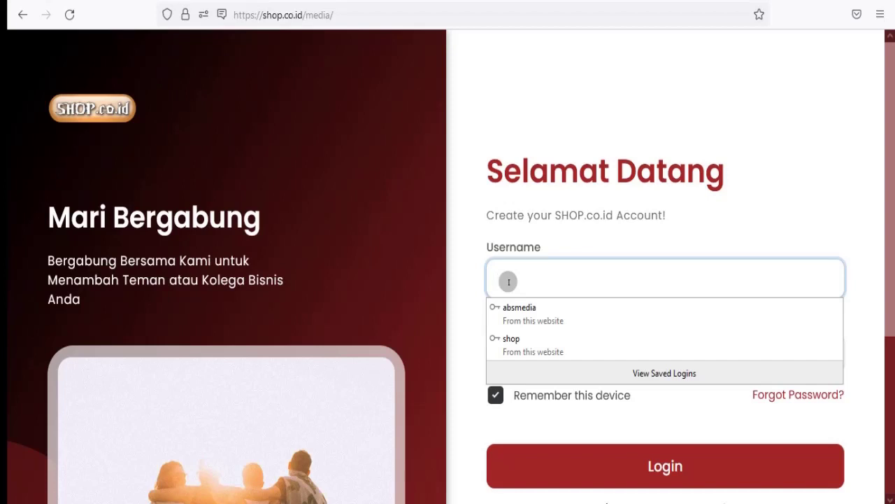
click(508, 339)
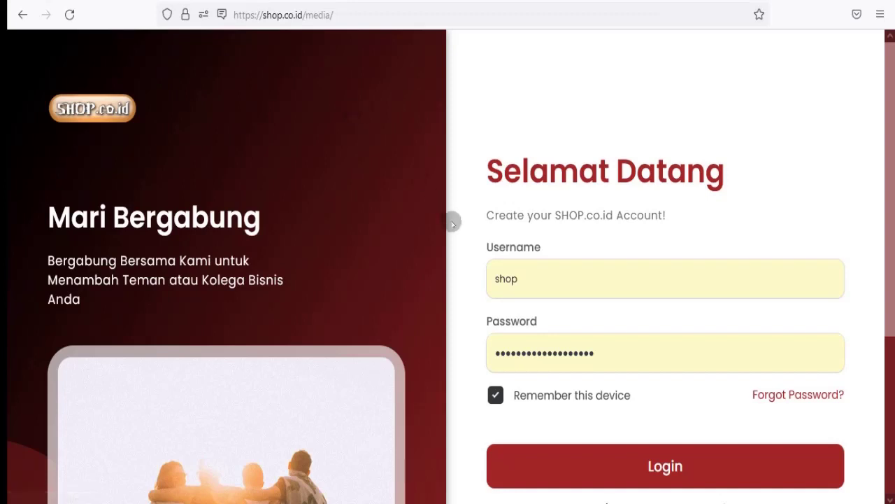
click(640, 462)
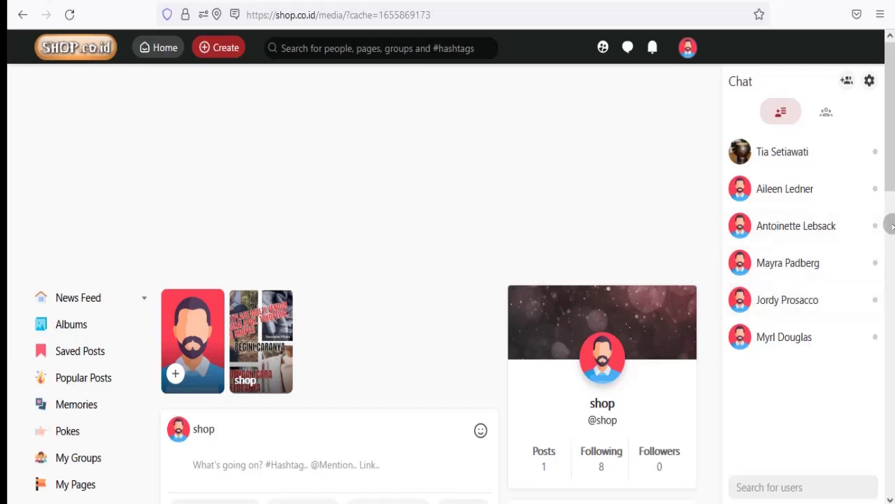
Step: Look through the home page's feed and suggested people, and reload the home page
click(892, 225)
click(892, 374)
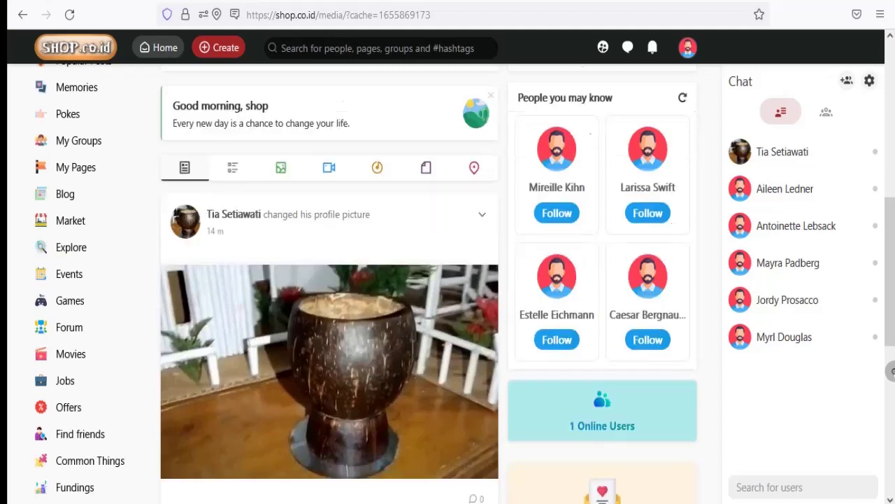
click(892, 266)
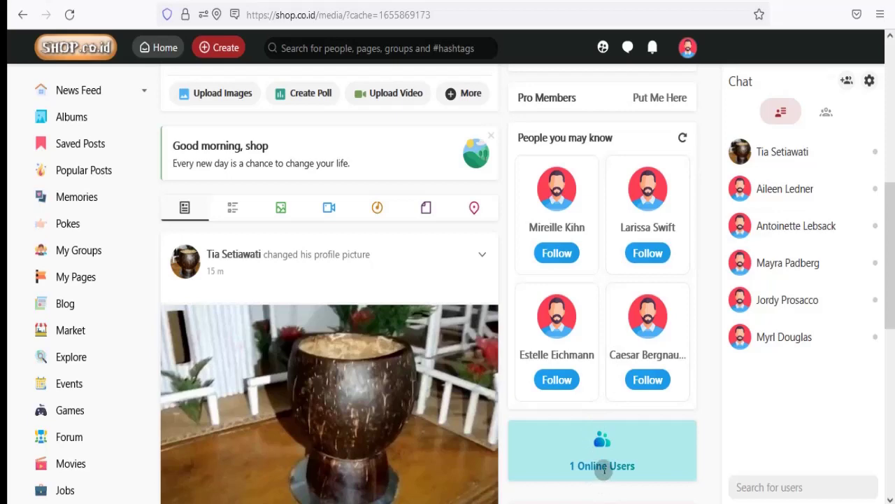
scroll(325, 244, up, 5)
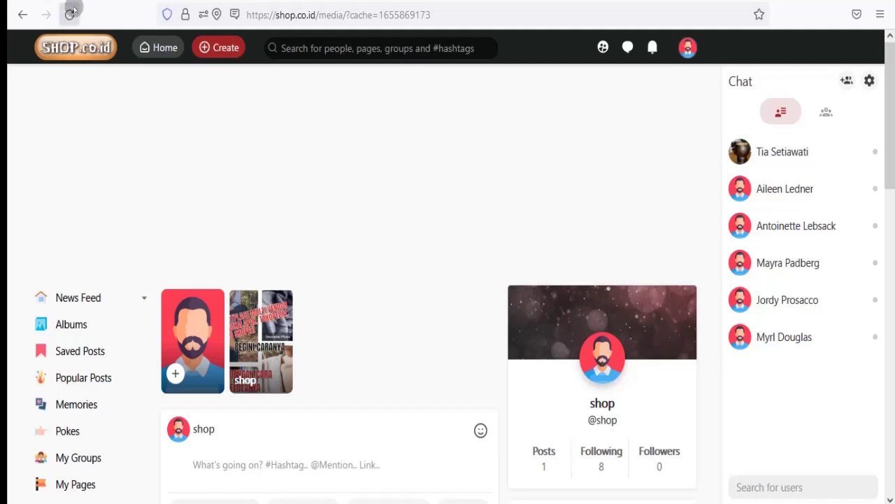
click(78, 45)
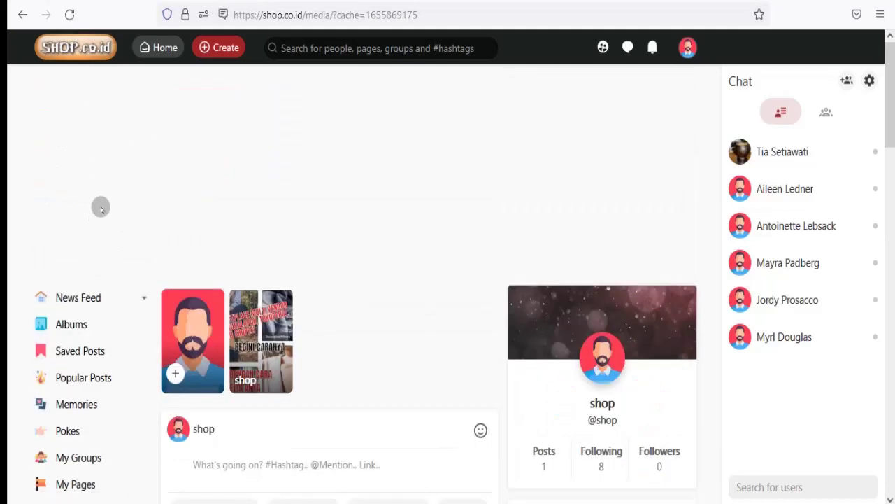
Step: Open the News Feed and view its filter options, All and People I Follow
click(77, 305)
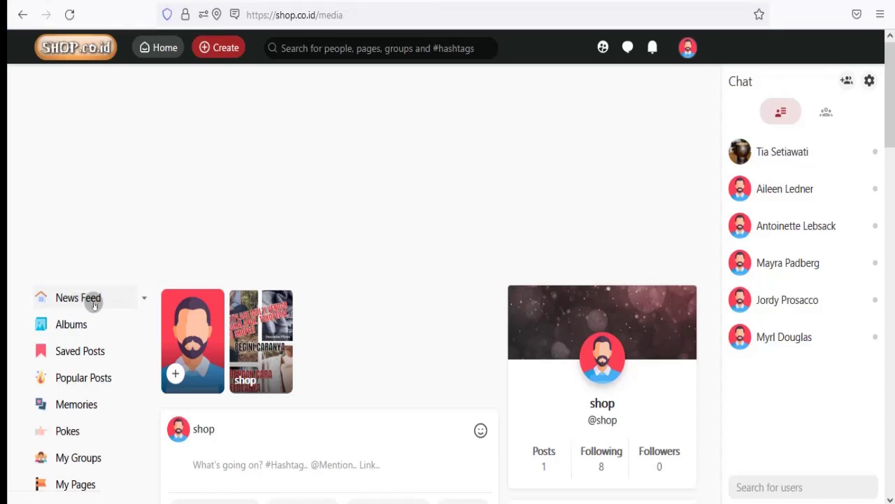
click(143, 299)
click(81, 323)
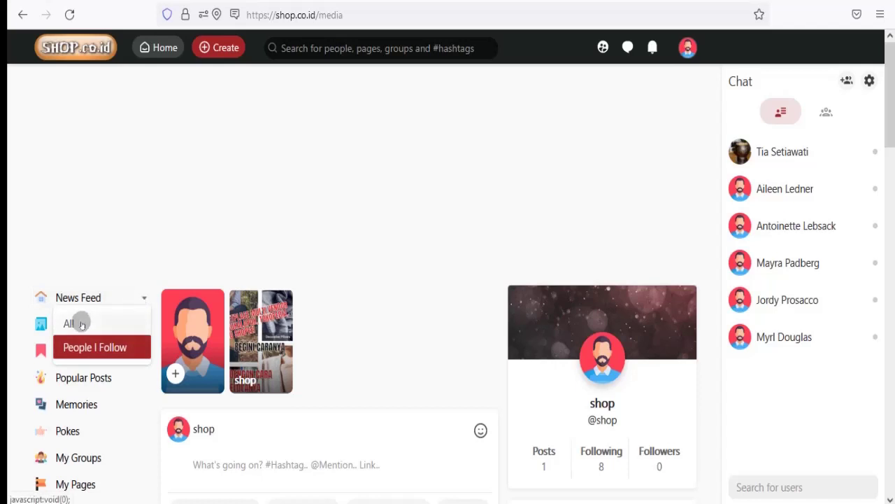
Step: View the Albums, Saved Posts, Popular Posts and Memories sections one after another
click(79, 325)
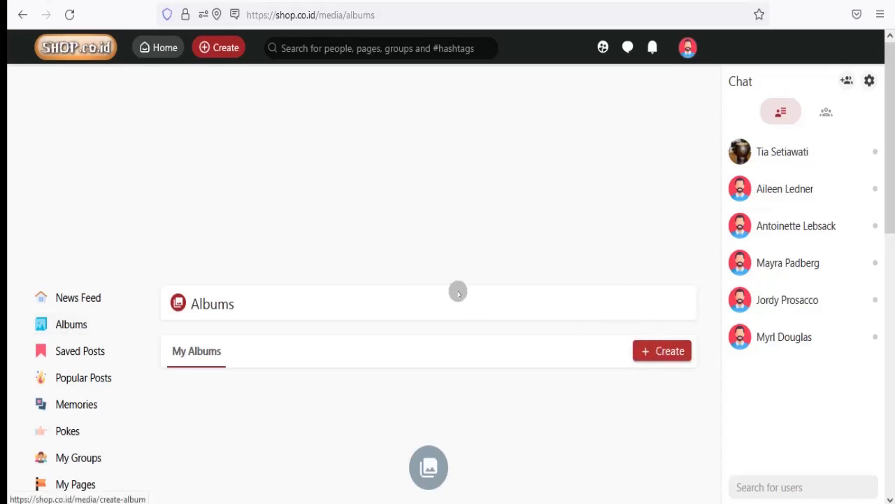
click(99, 350)
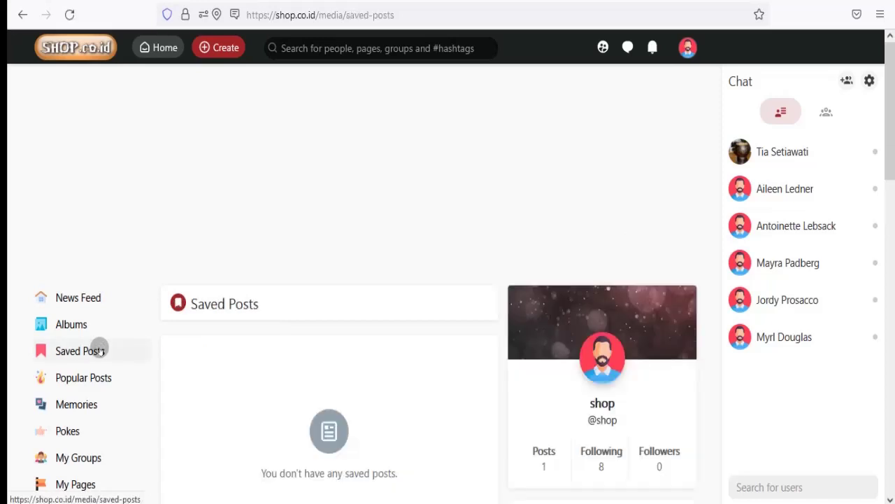
click(99, 377)
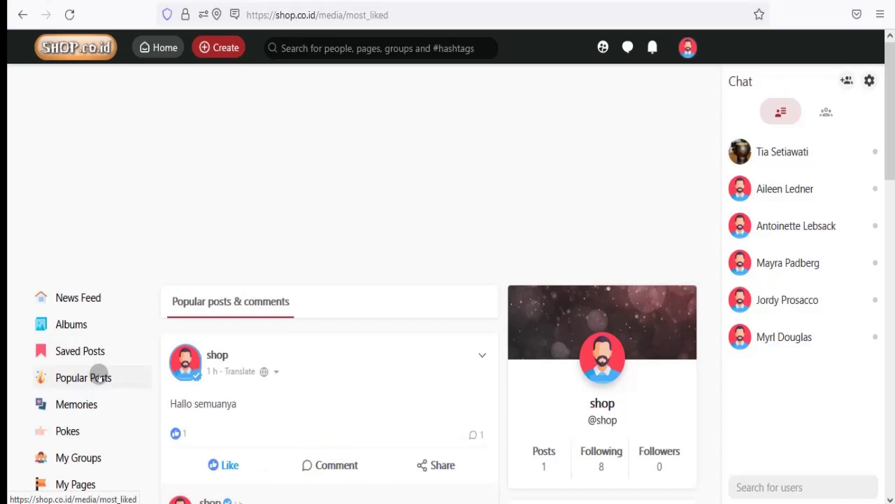
click(74, 404)
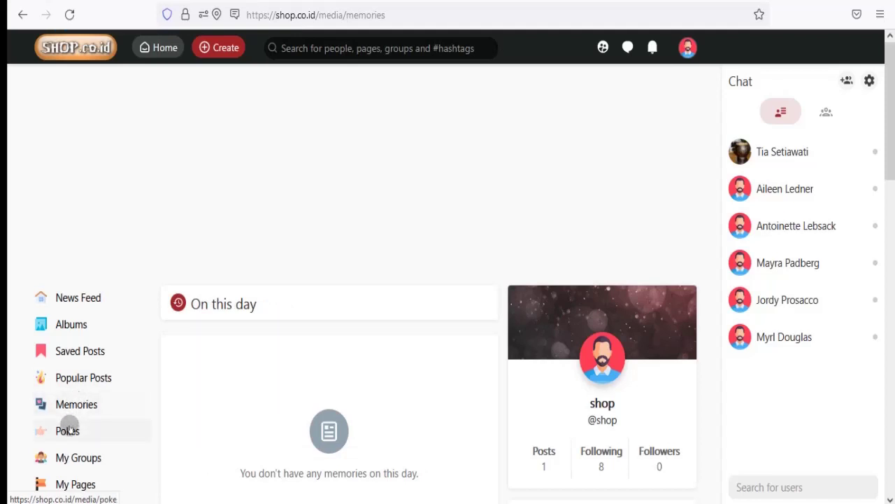
Step: View the Pokes, My Groups and My Pages sections one after another
click(74, 433)
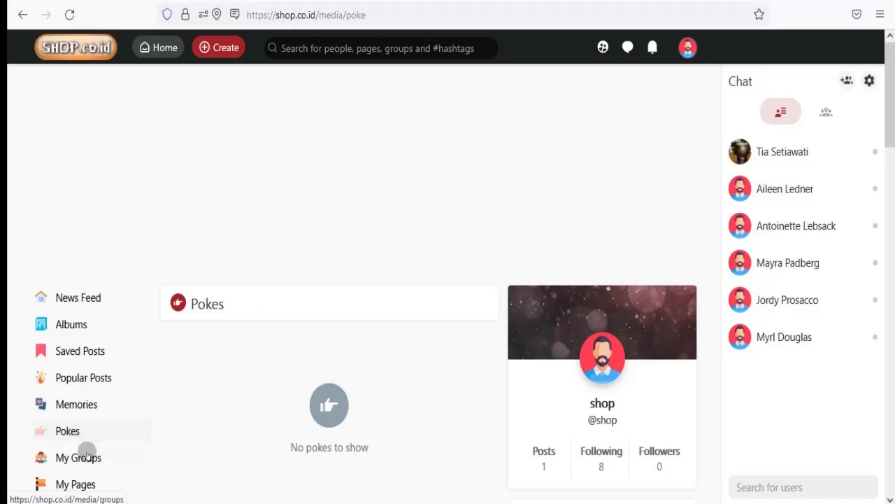
click(78, 459)
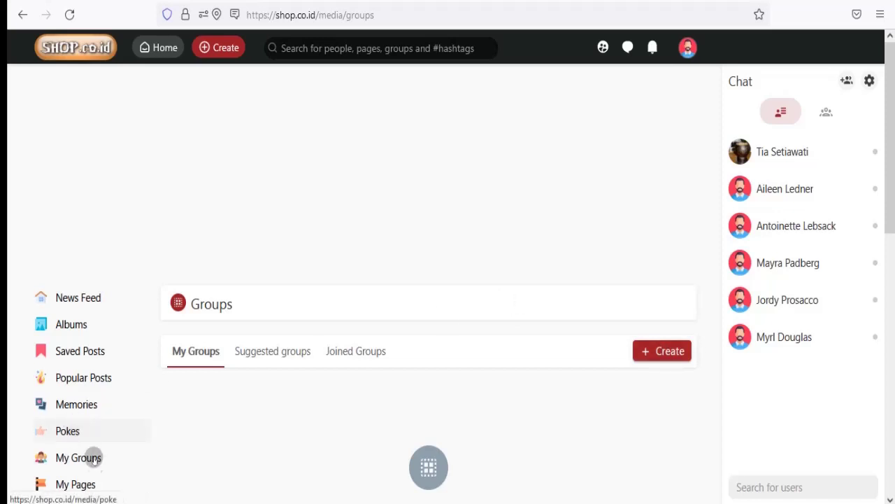
click(90, 482)
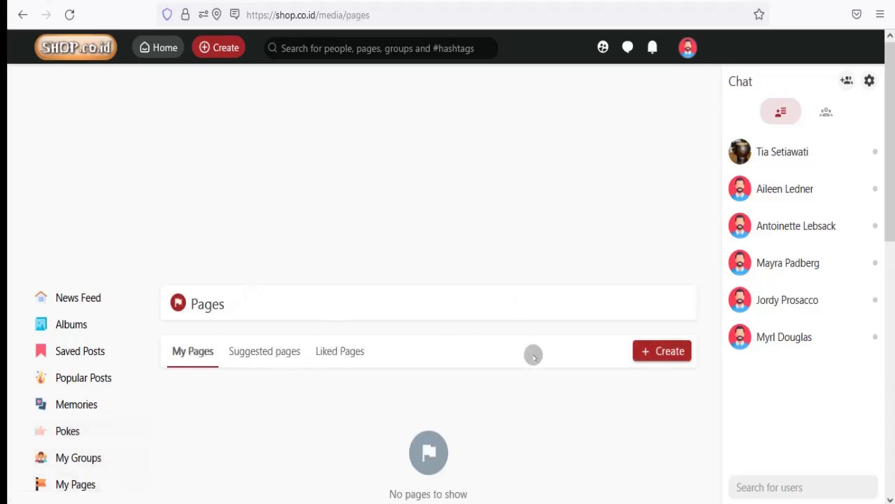
Step: Open the Create New Page form and examine its name, URL, category and description fields
click(651, 350)
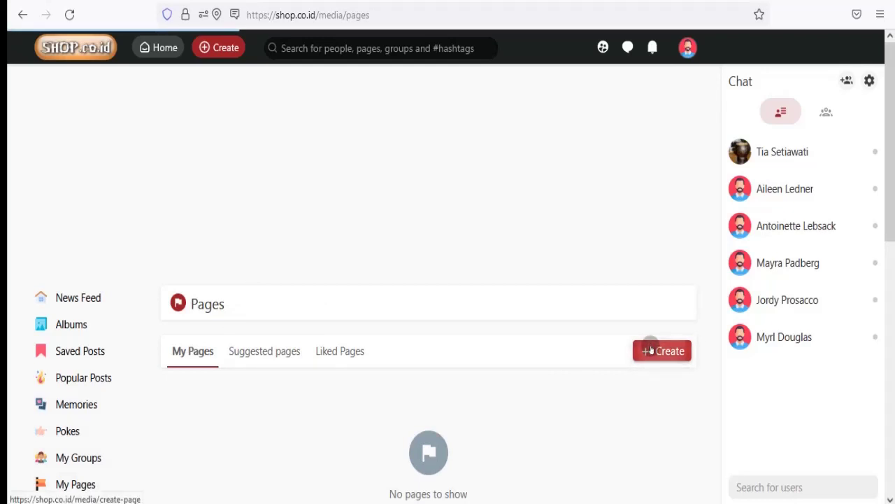
click(317, 385)
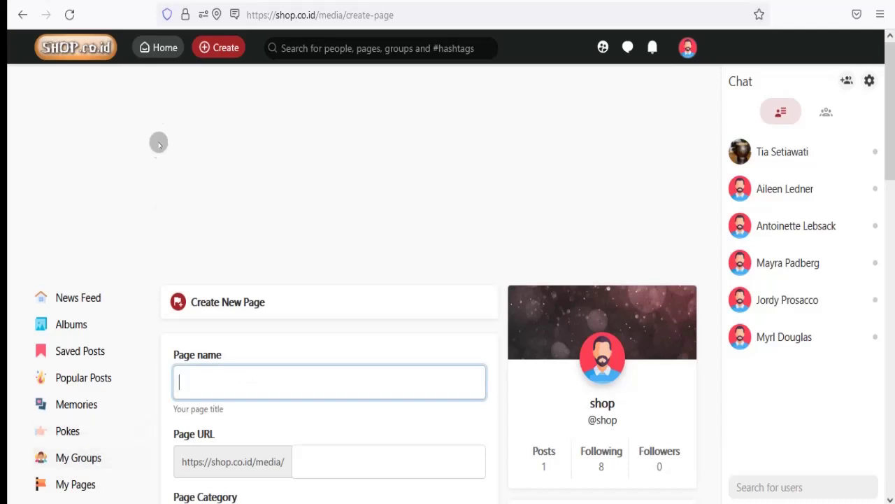
click(560, 120)
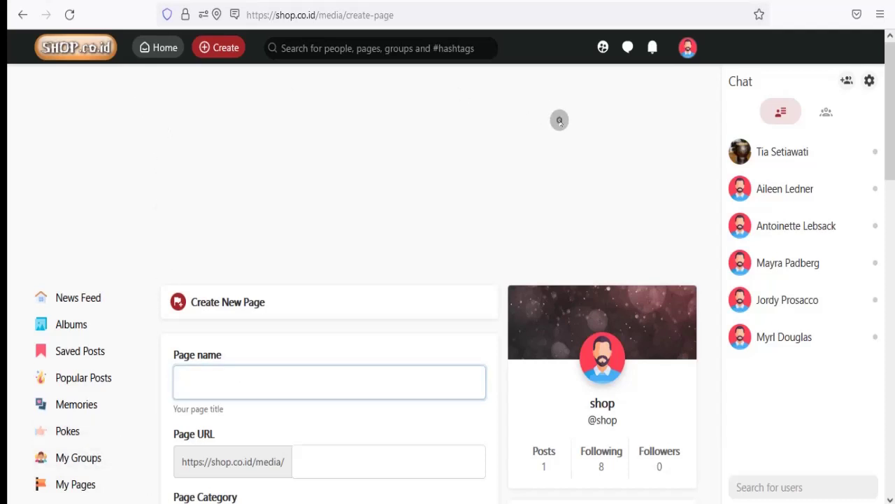
click(891, 205)
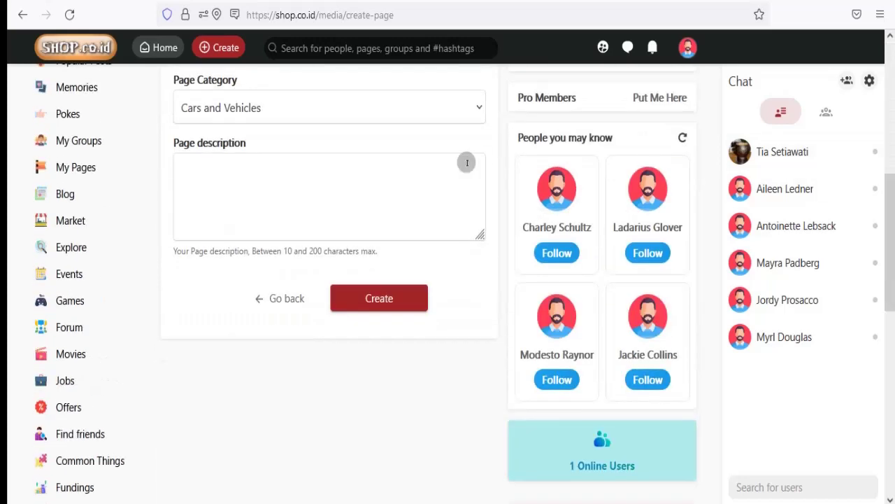
Step: View the Blog section with its article search and categories, and return to the home page
click(67, 193)
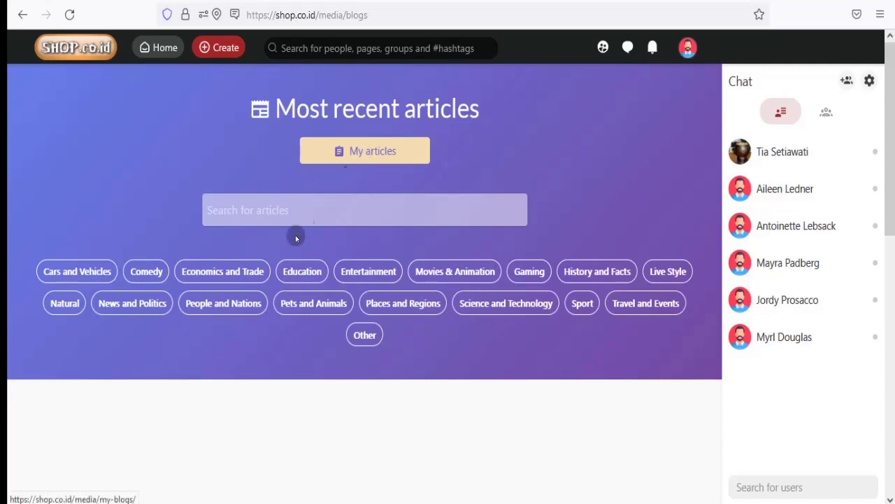
click(98, 50)
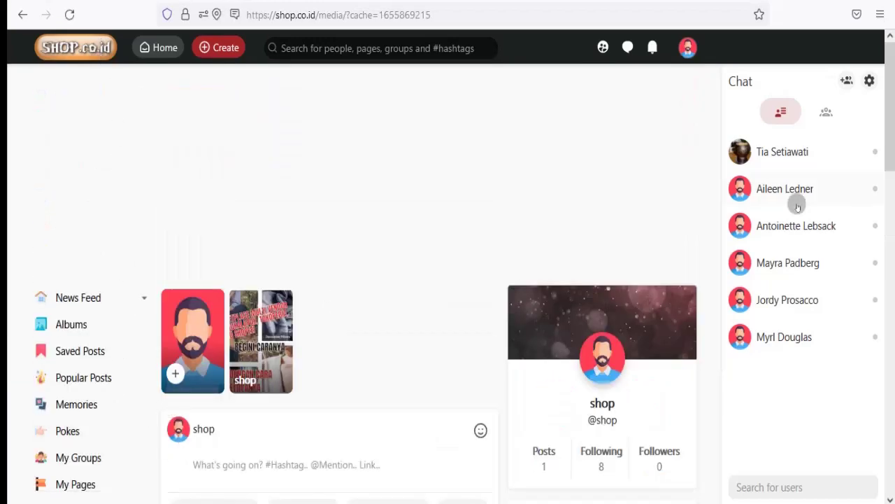
Step: Open the Market section and go to My Products
click(891, 245)
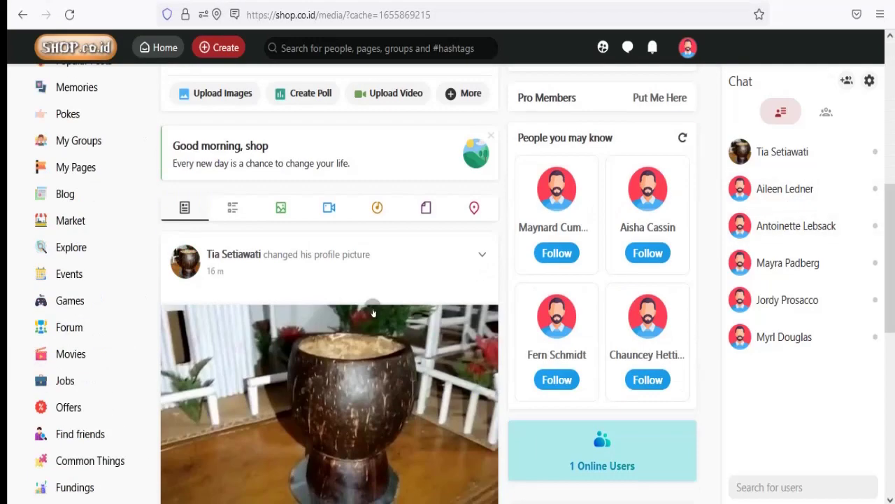
click(71, 220)
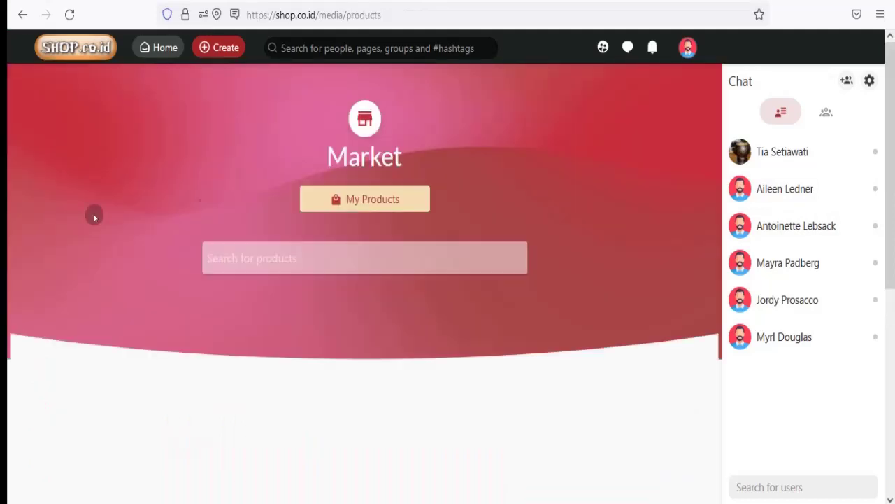
click(373, 202)
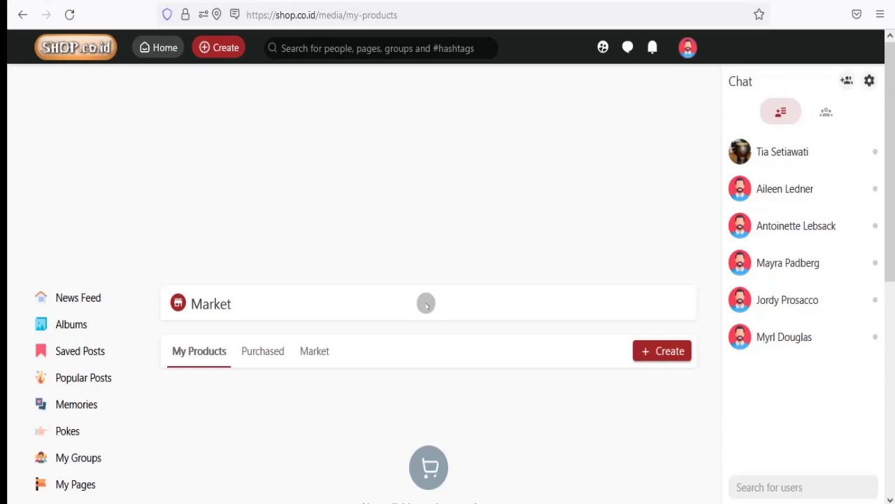
Step: Open the Sell new product form, examine its fields such as name and price, and close it unfilled
click(680, 350)
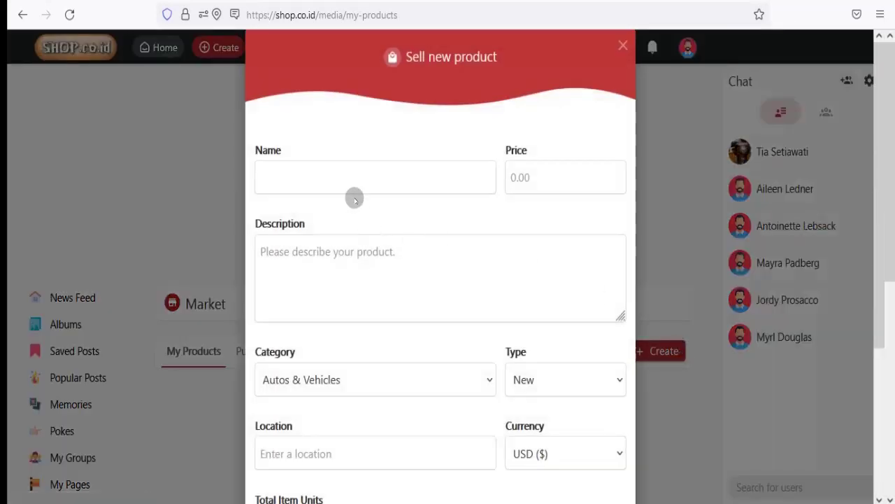
click(355, 192)
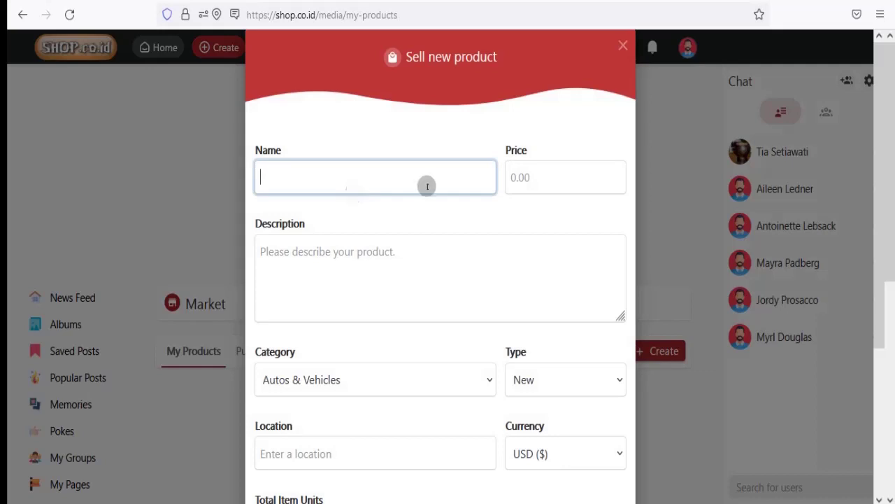
click(533, 179)
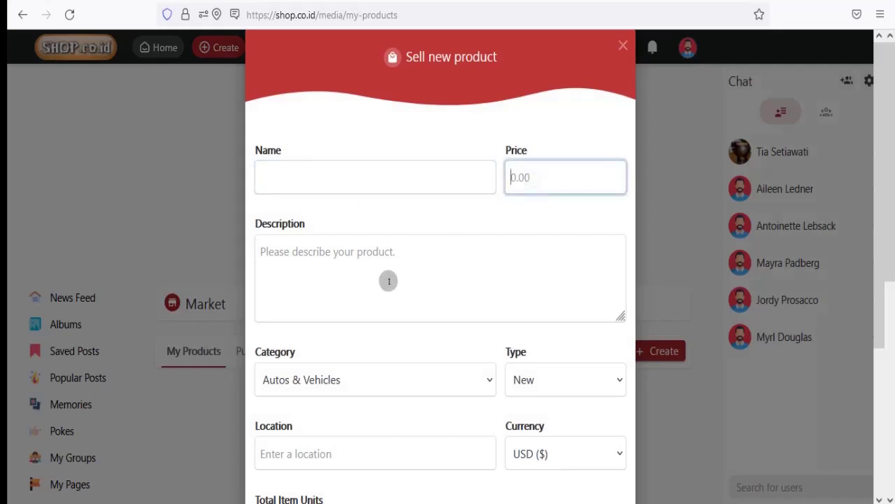
click(623, 46)
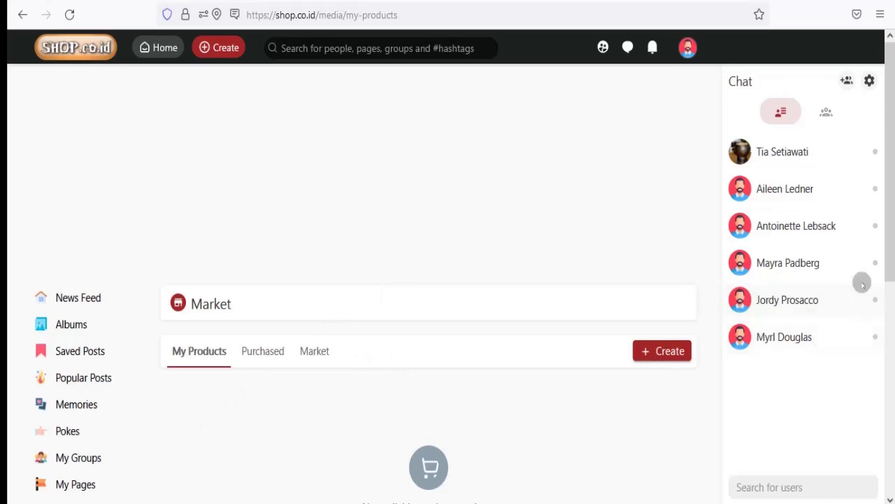
Step: View the Explore search page for users, pages, groups and games, and return to the home page
scroll(888, 301, down, 5)
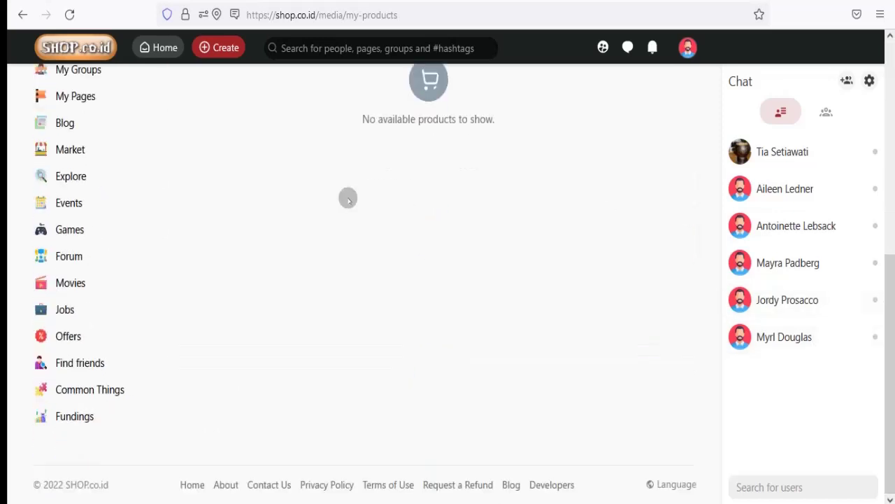
click(78, 177)
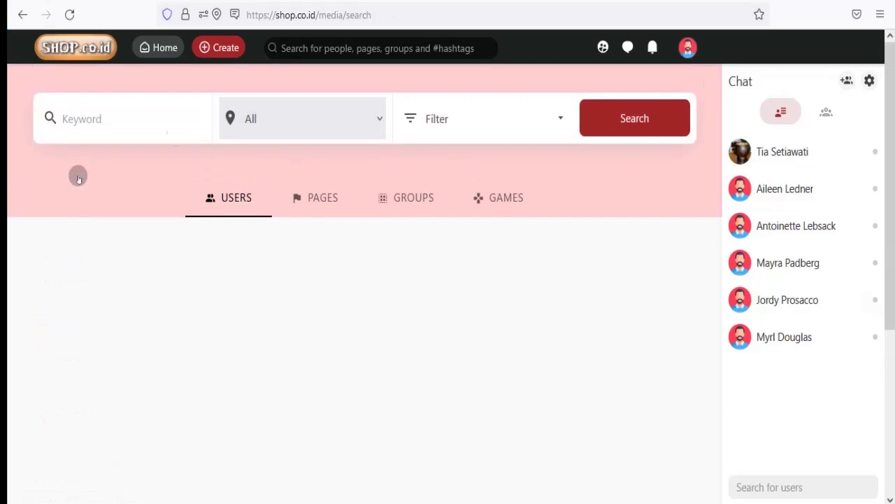
click(91, 42)
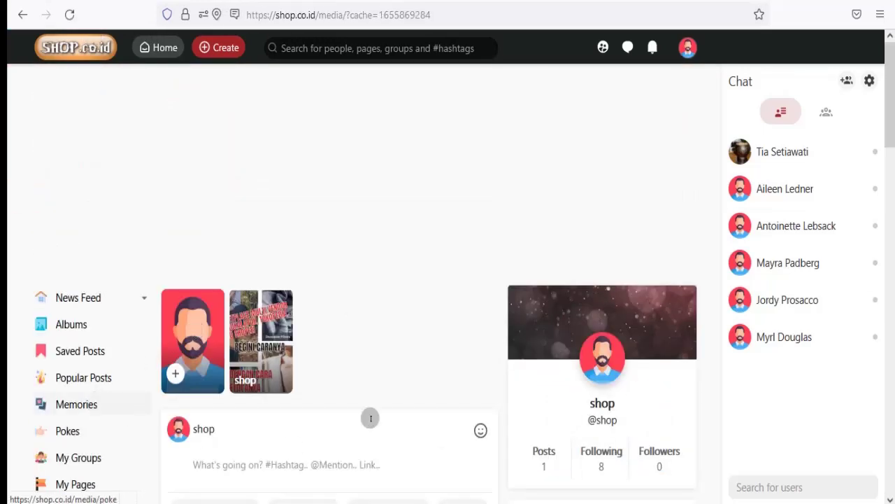
Step: Open the Movies section and look through its page
scroll(370, 418, down, 5)
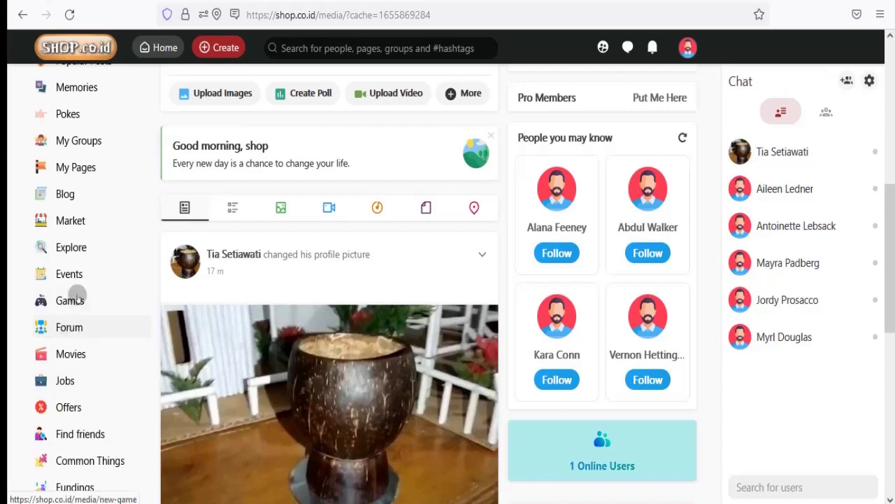
click(72, 353)
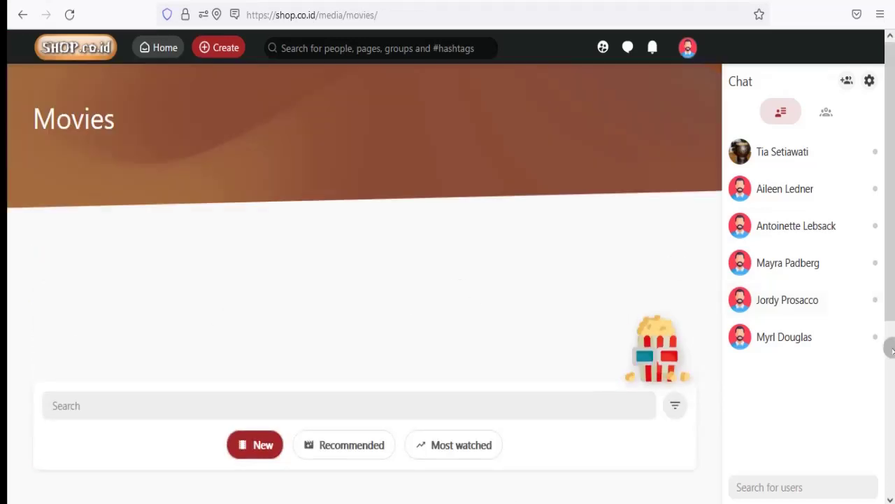
scroll(893, 352, down, 5)
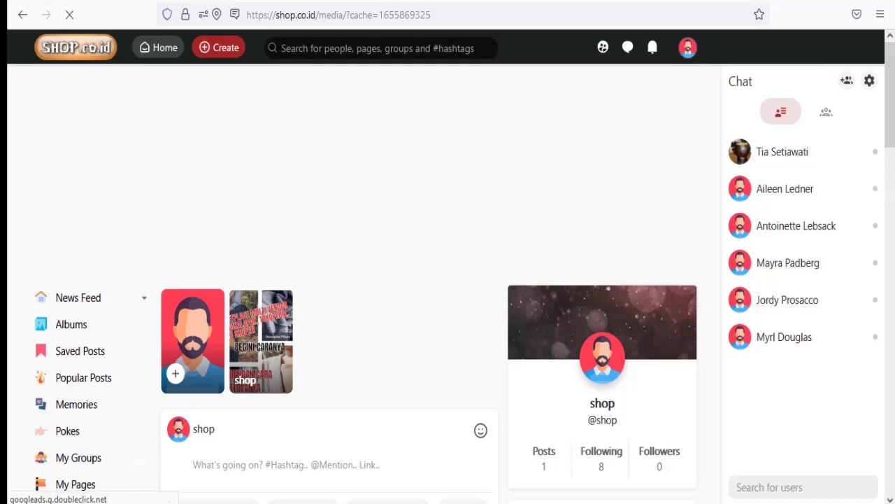
Step: Open the Jobs section, look through its search filters and listing area, and return to the home page
scroll(308, 251, down, 5)
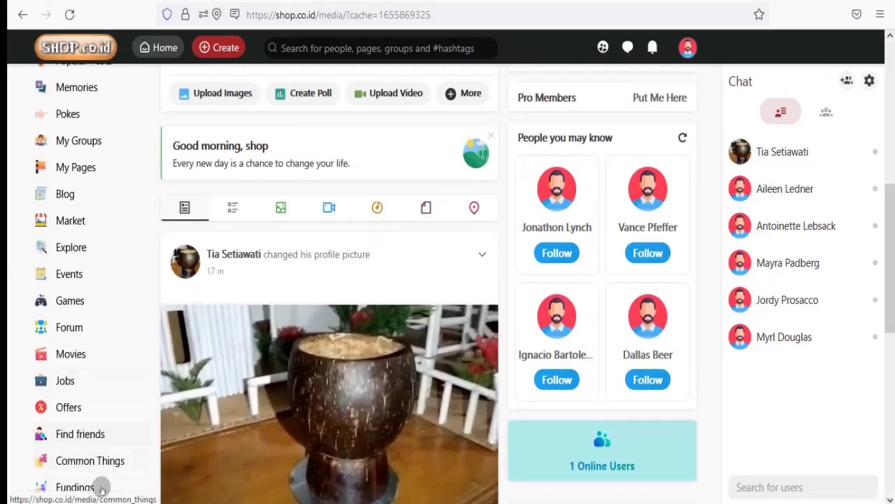
click(75, 378)
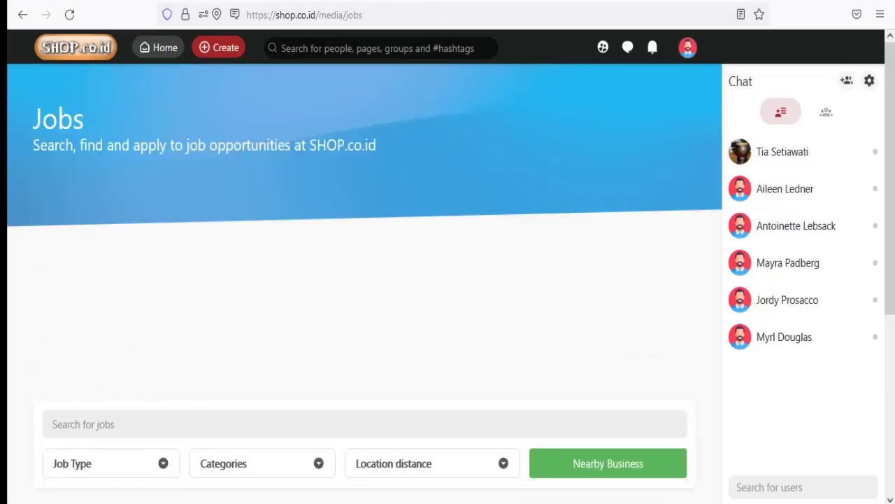
scroll(365, 280, down, 4)
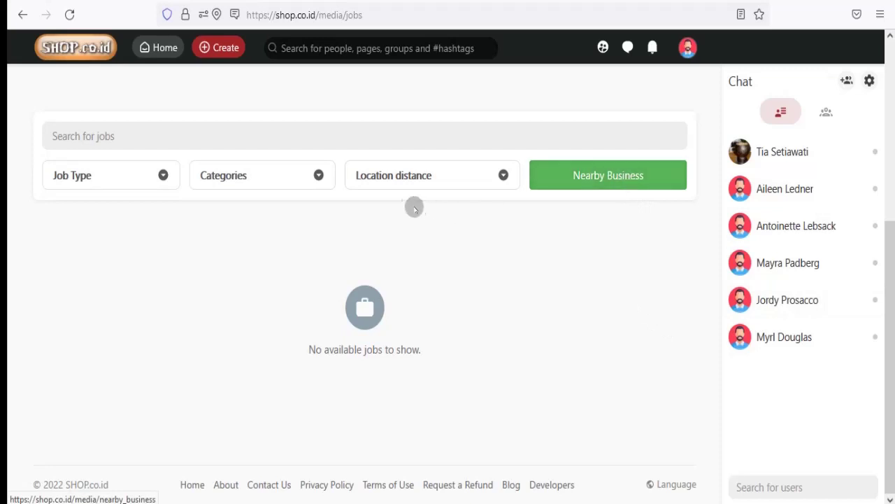
click(105, 46)
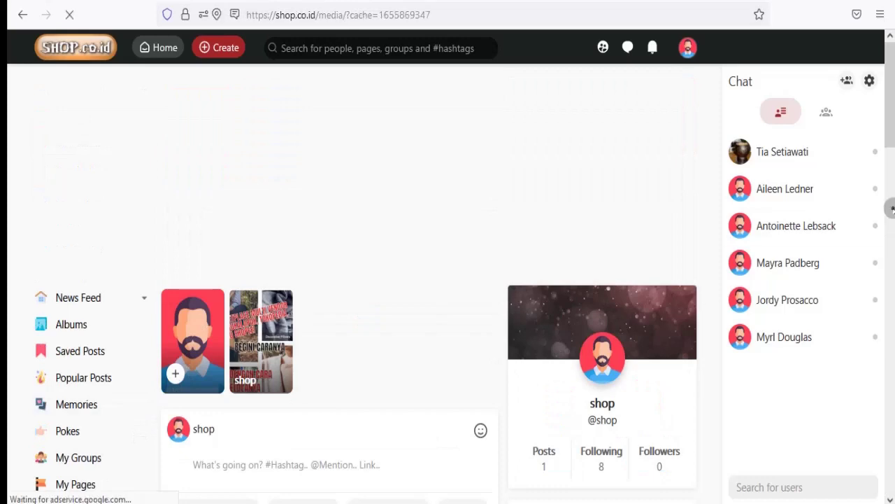
Step: Open the Offers section from the home page to view its listing
click(890, 205)
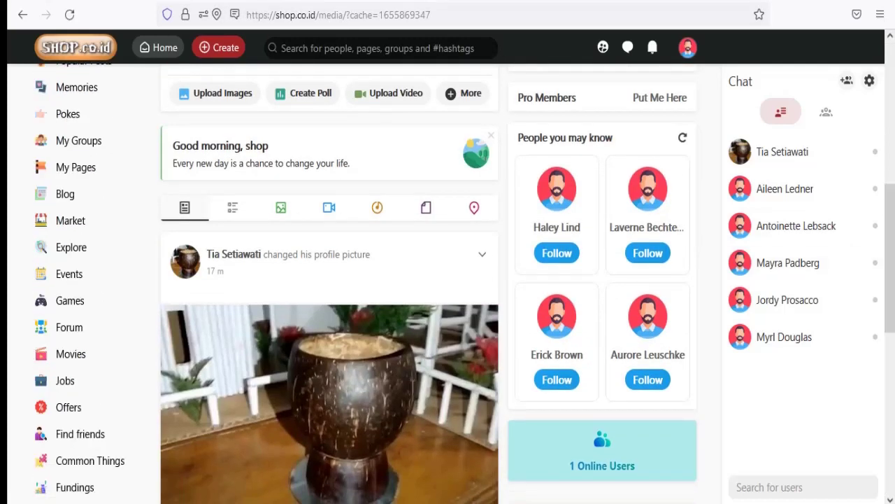
click(891, 392)
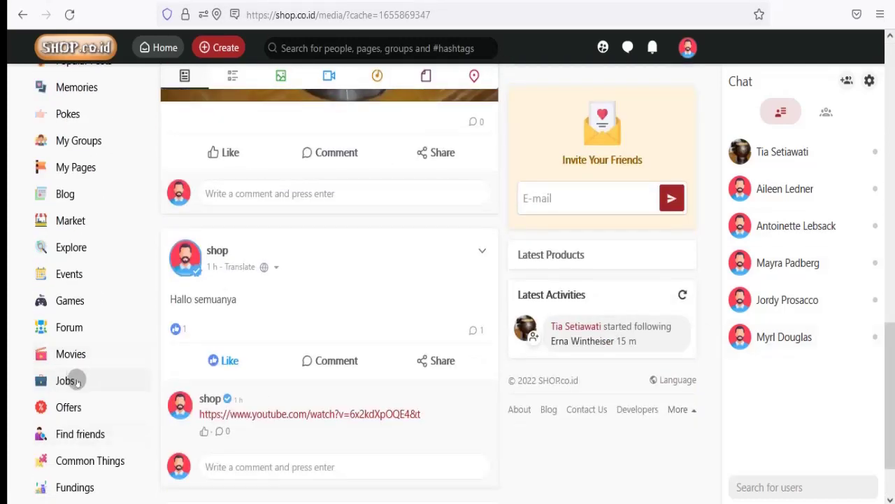
click(75, 410)
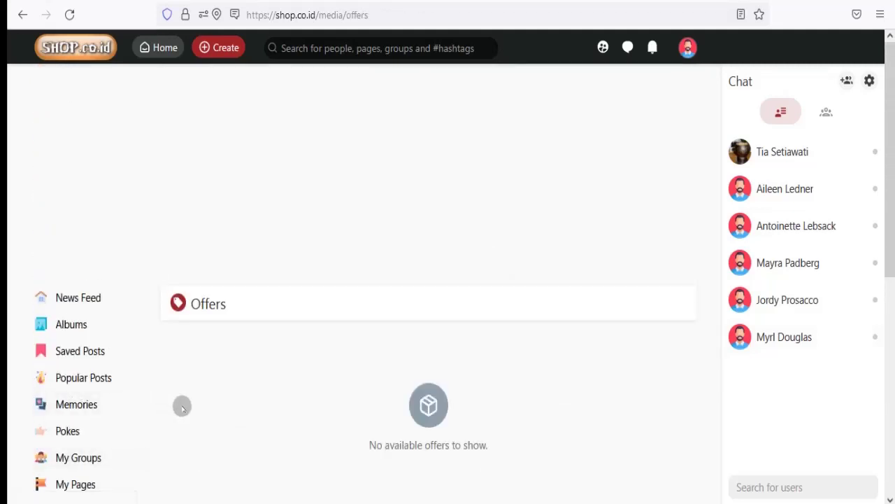
Step: Open the Find friends section and search for a user by first name
scroll(880, 325, down, 5)
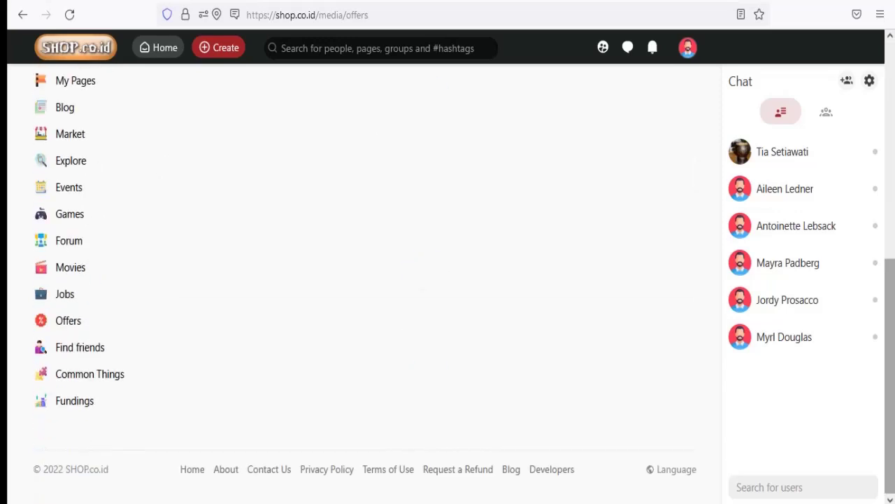
click(87, 347)
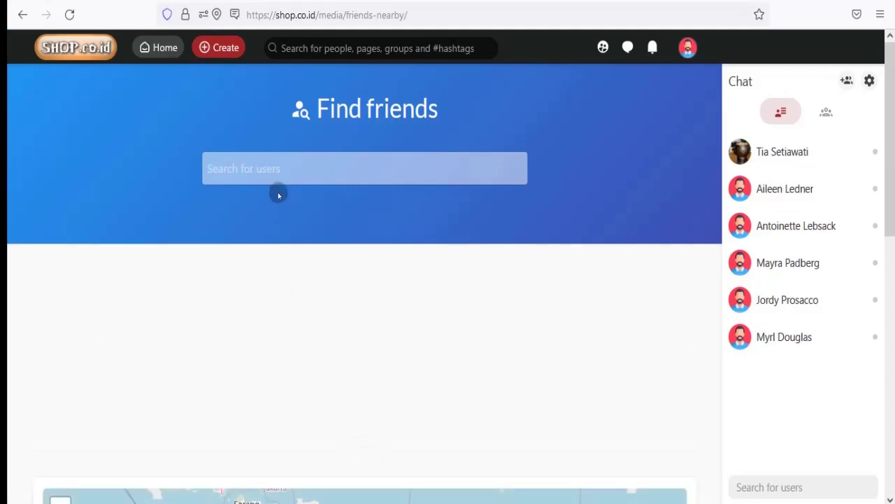
click(277, 174)
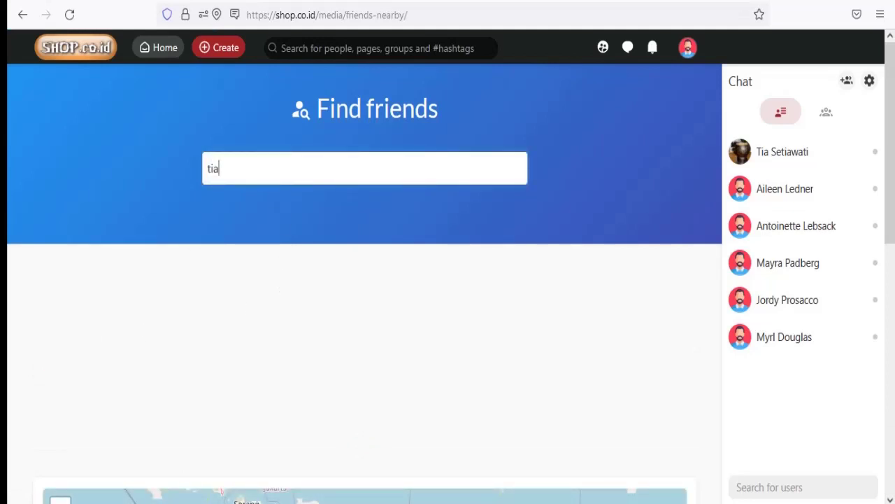
text(tia)
key(Return)
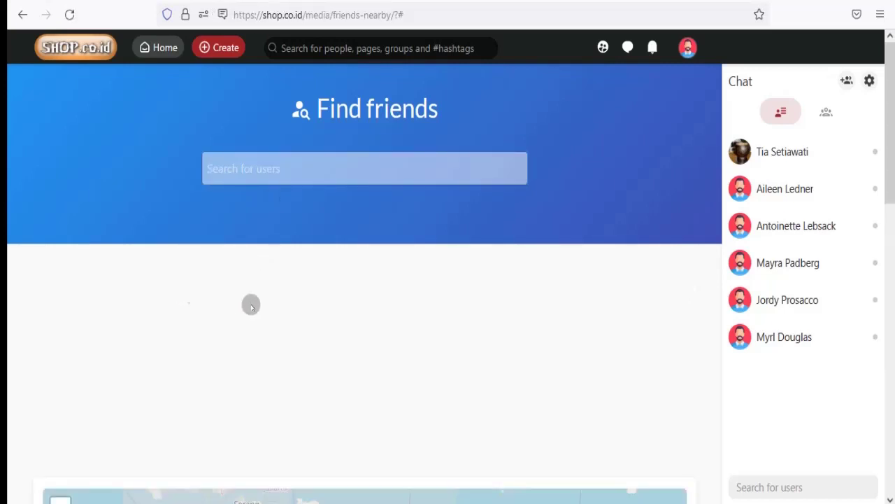
Step: Examine the Find friends map and its gender, status, location distance and relationship filters, and return to the home page
scroll(364, 280, down, 5)
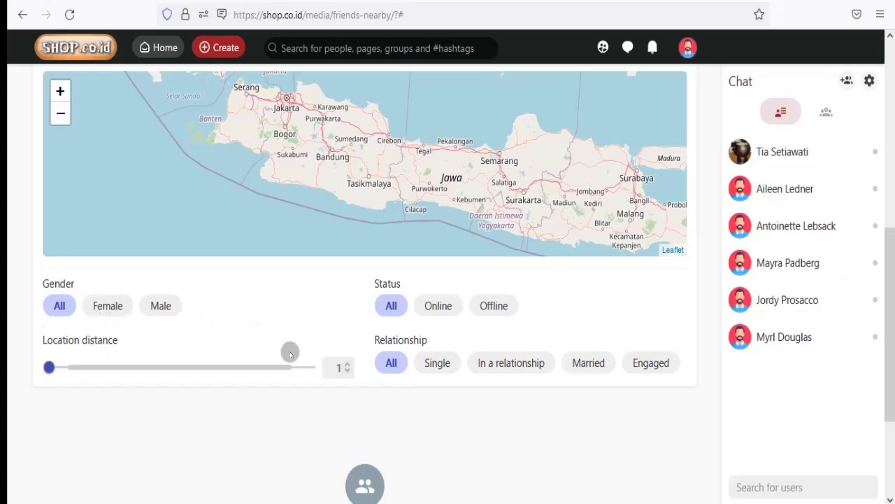
scroll(892, 465, down, 3)
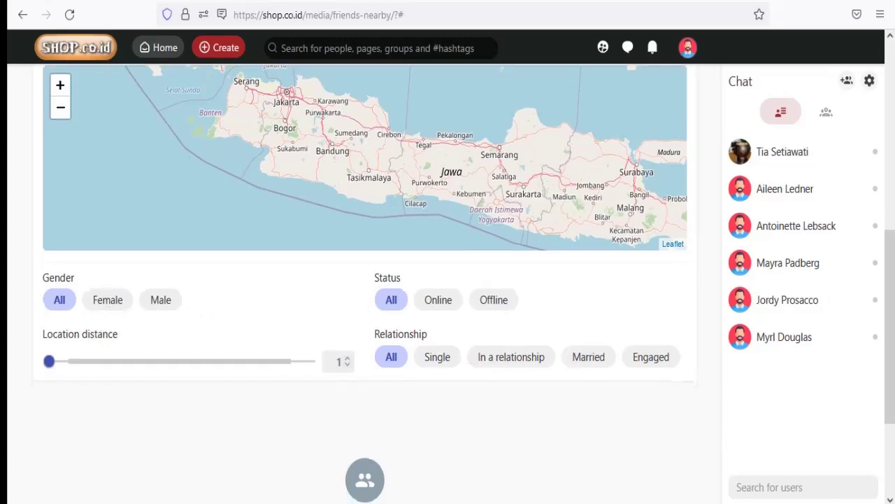
scroll(892, 465, up, 5)
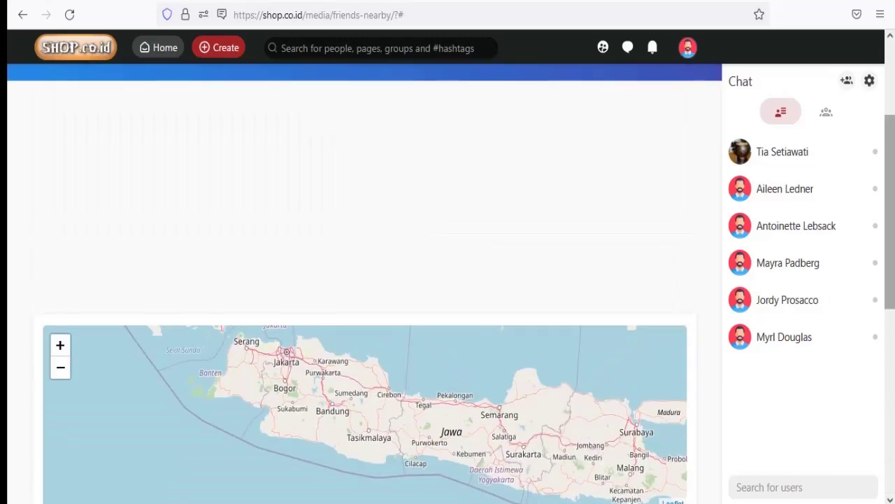
click(91, 46)
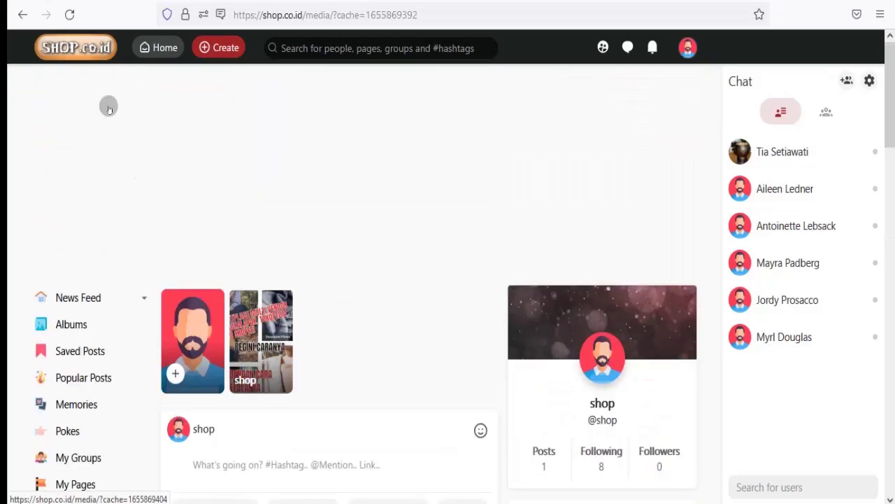
Step: View the Fundings section and return to the home page
click(891, 236)
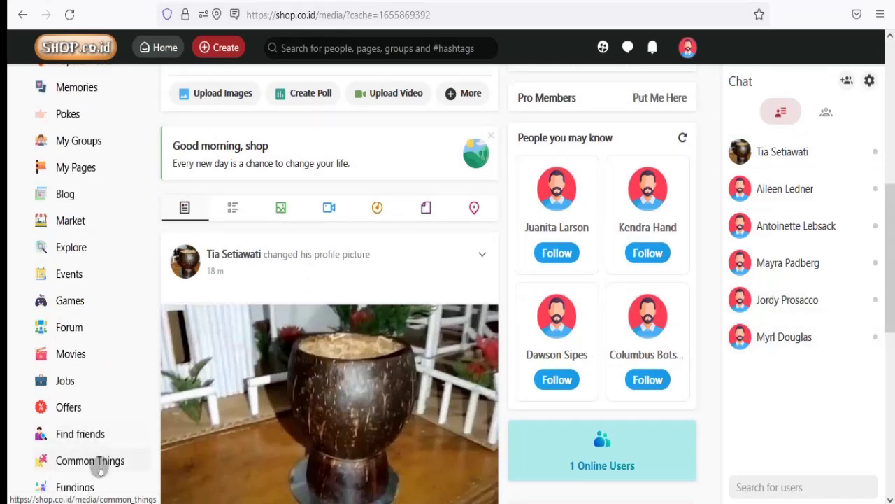
click(72, 490)
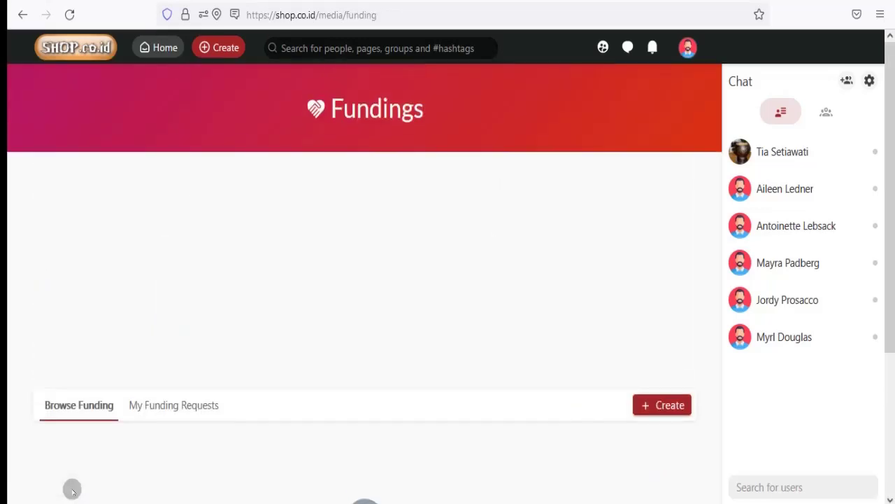
click(79, 58)
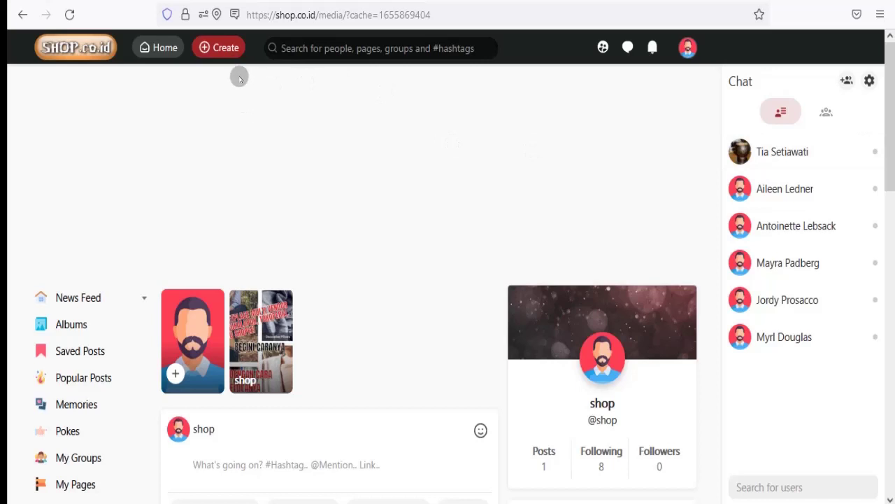
Step: Show the Create options, view the Create Ad campaign form, and return to the home page without filling it in
click(232, 51)
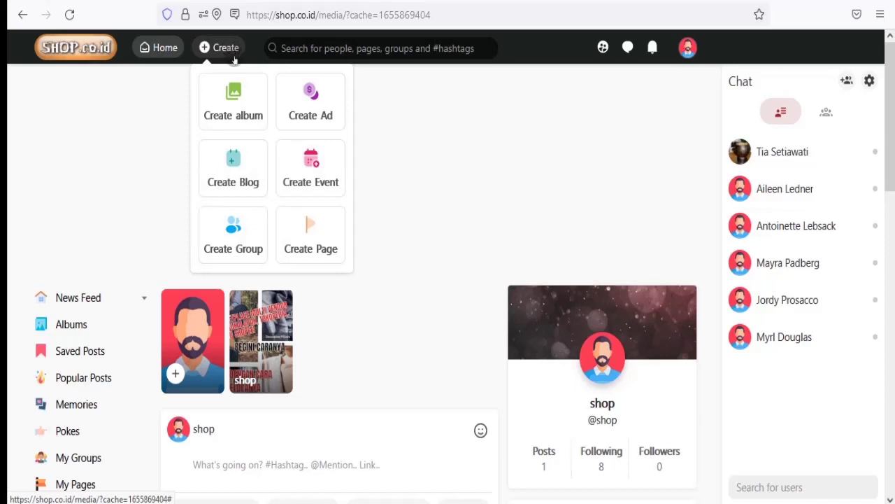
click(247, 125)
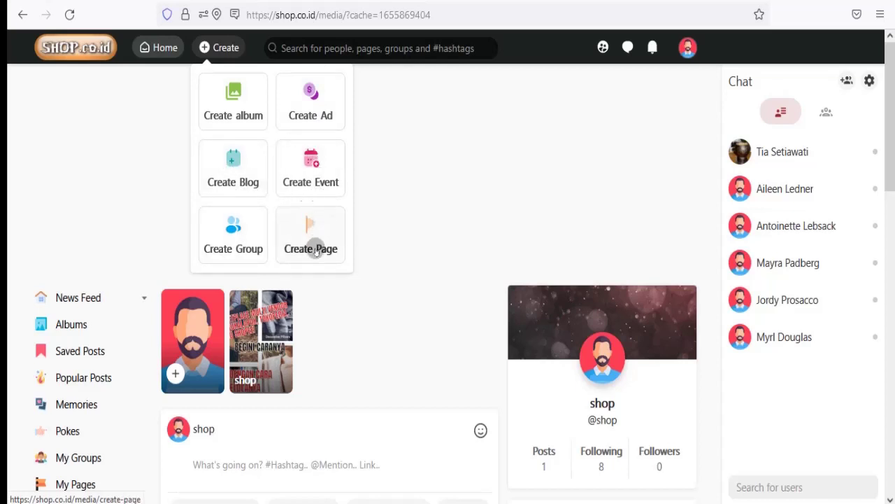
click(317, 123)
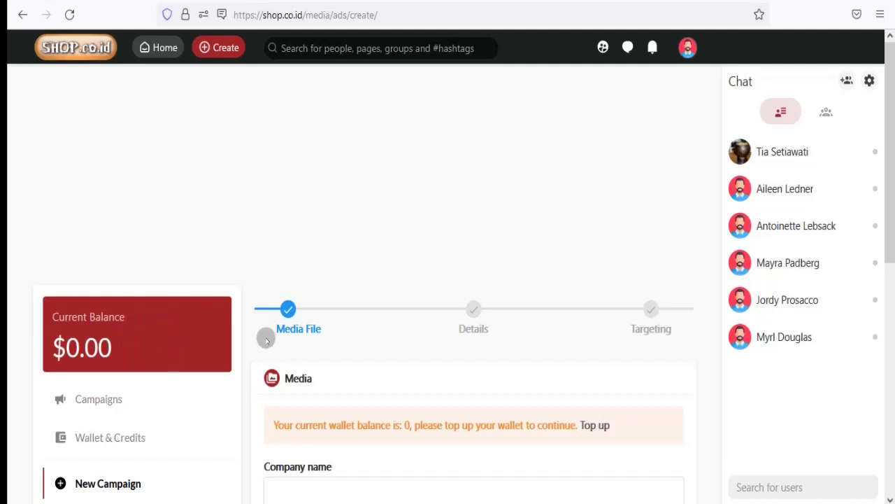
click(83, 46)
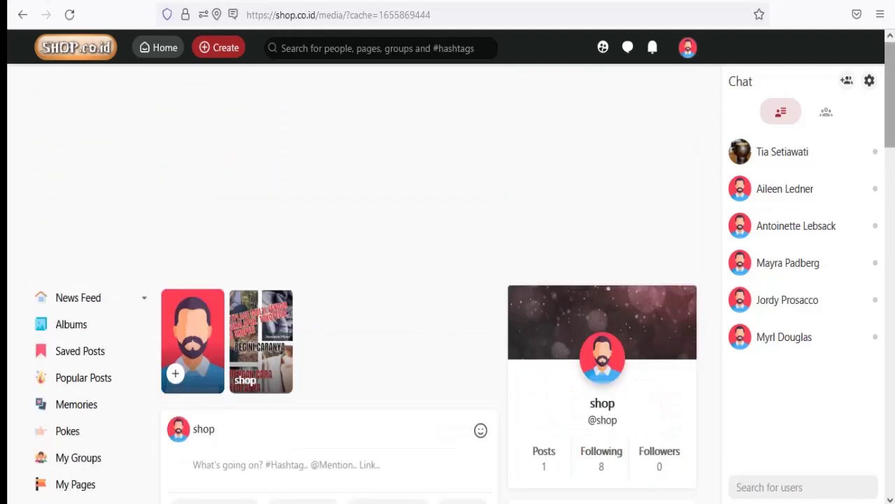
Step: Look through the home feed and open the Admin Area from the account options
scroll(891, 185, down, 4)
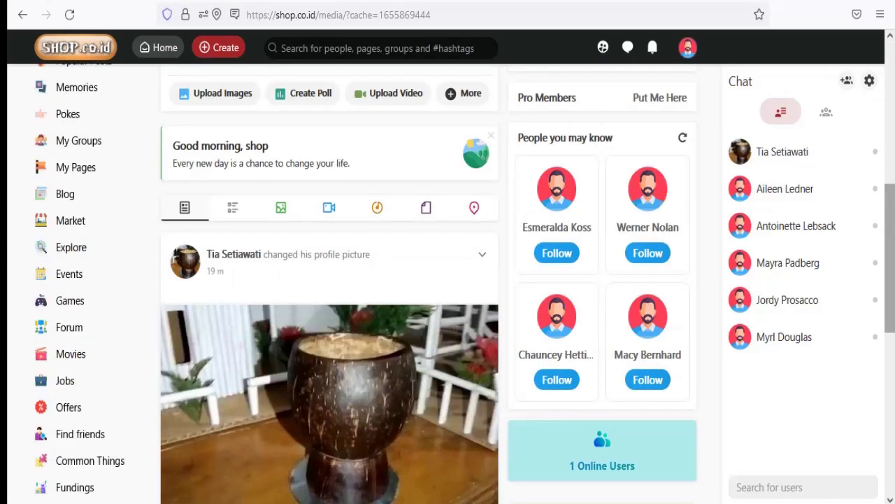
click(891, 360)
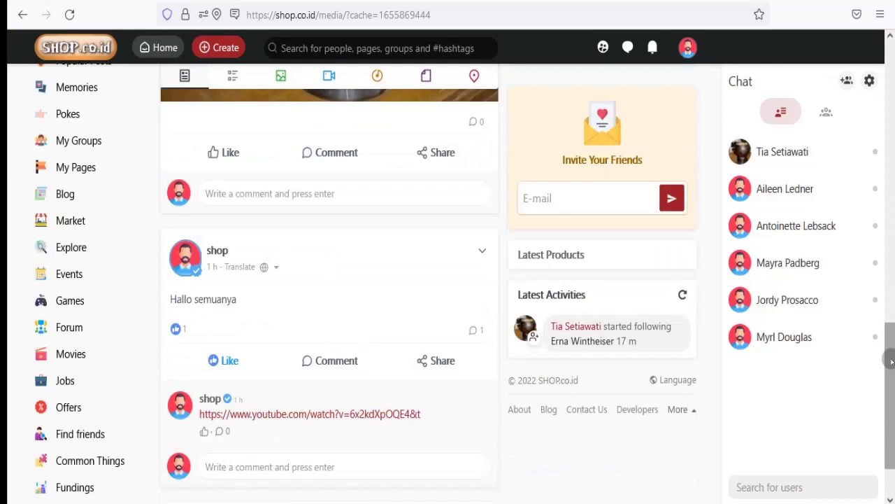
click(691, 49)
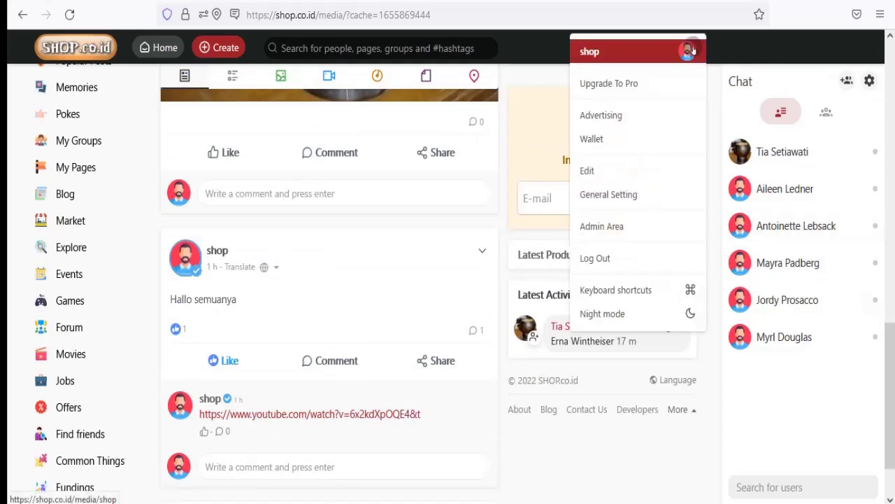
click(636, 228)
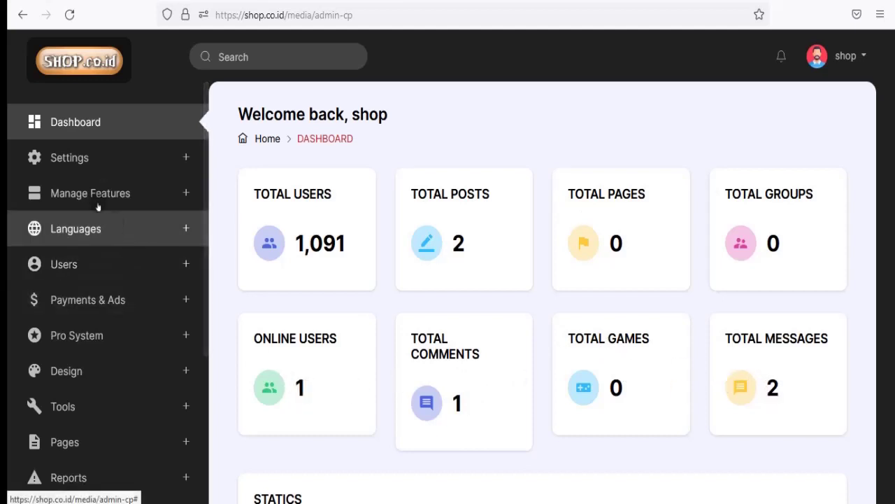
Step: Expand the Settings and Manage Features groups of the admin dashboard and look through their entries and the yearly statistics chart
click(79, 168)
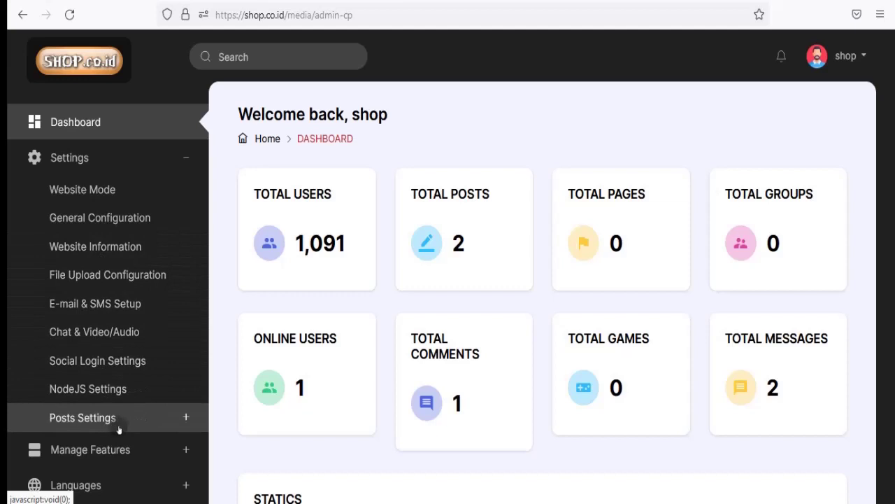
click(110, 446)
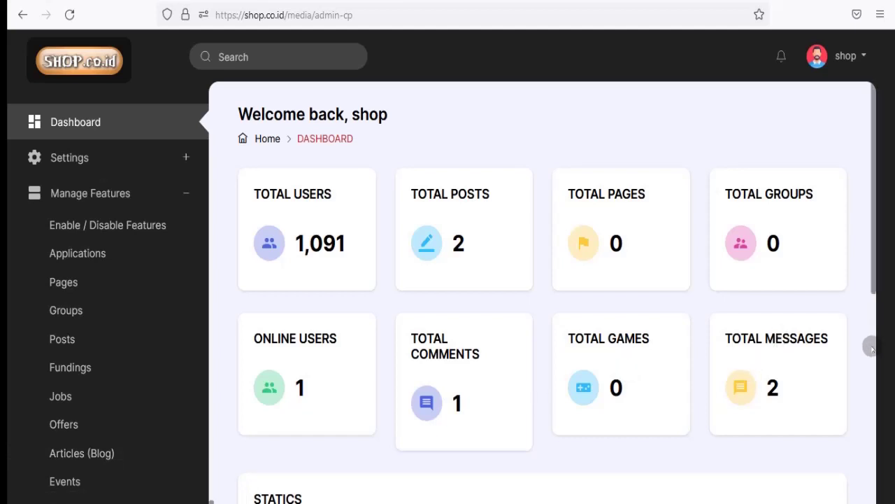
scroll(871, 346, down, 5)
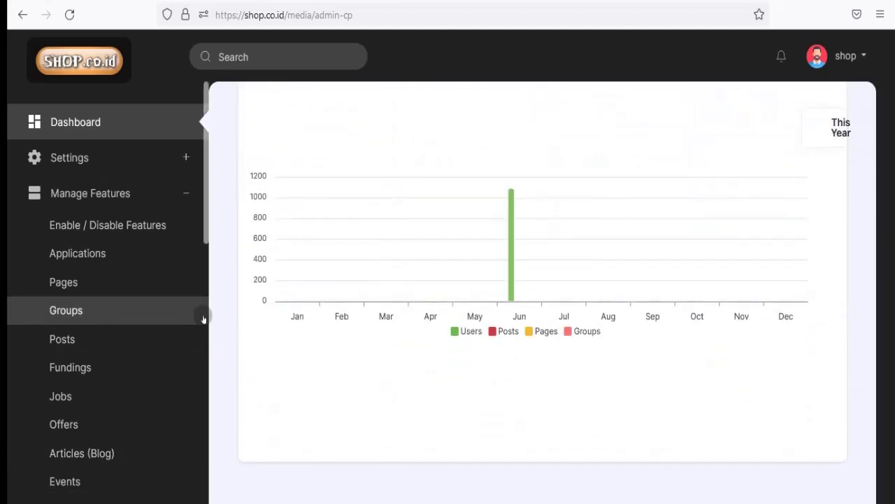
scroll(208, 320, down, 7)
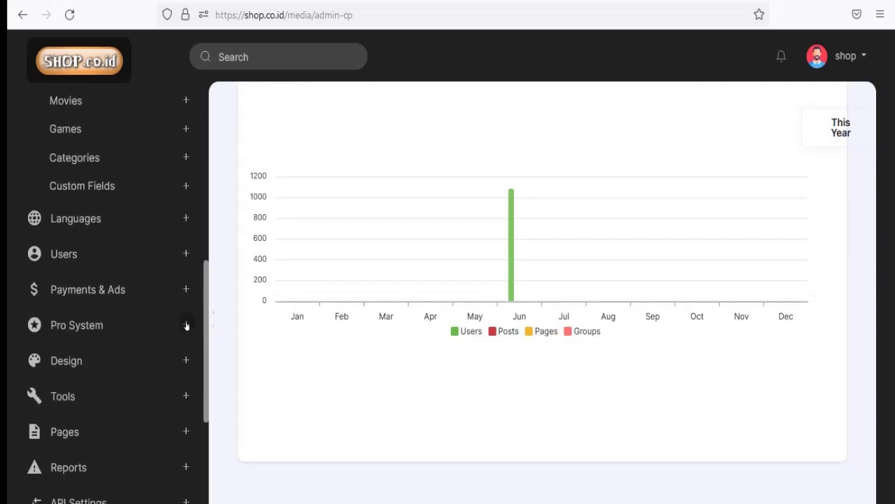
Step: Open Manage Site Advertisements under Payments & Ads and examine the Header ad code
click(116, 299)
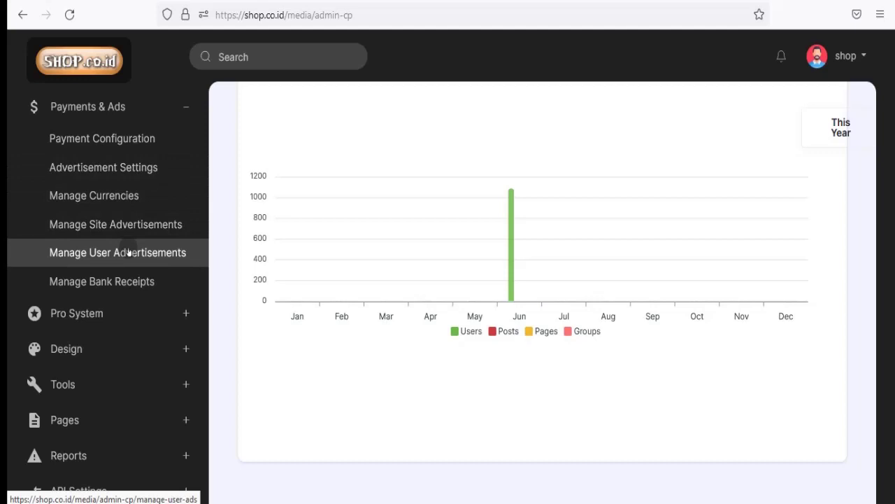
click(124, 224)
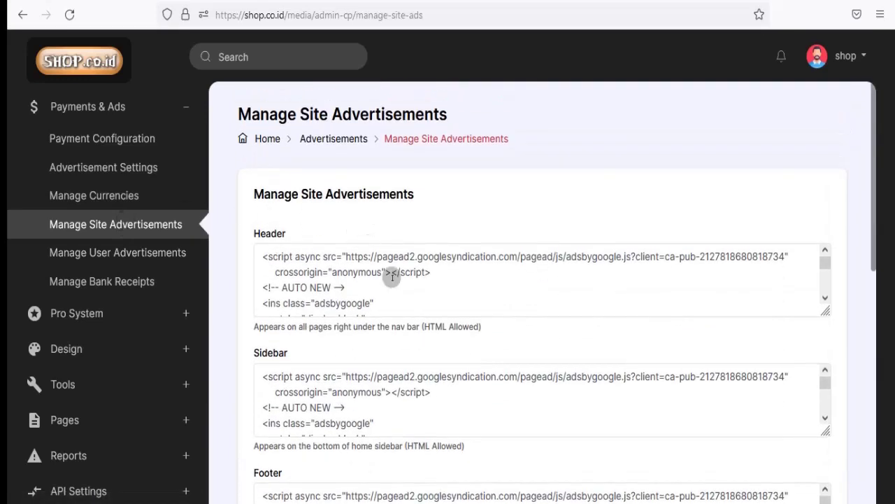
click(409, 294)
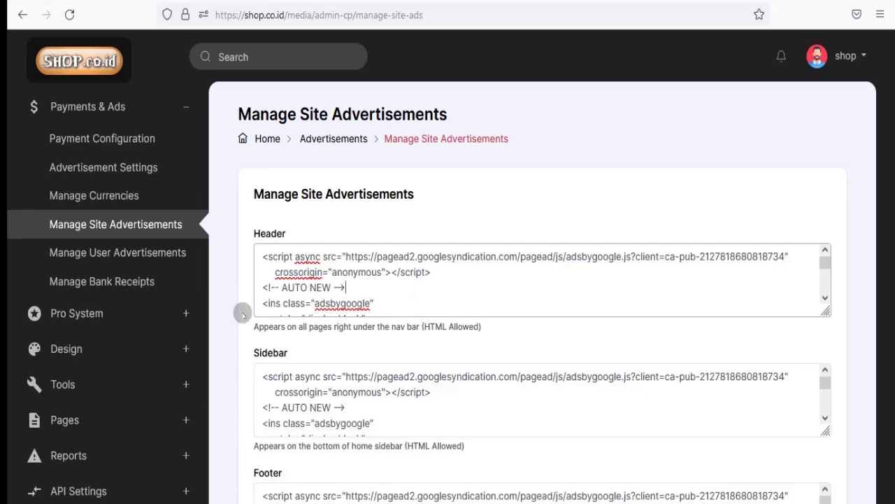
Step: View the Manage User Advertisements page and the Manage Bank Receipts page
click(147, 256)
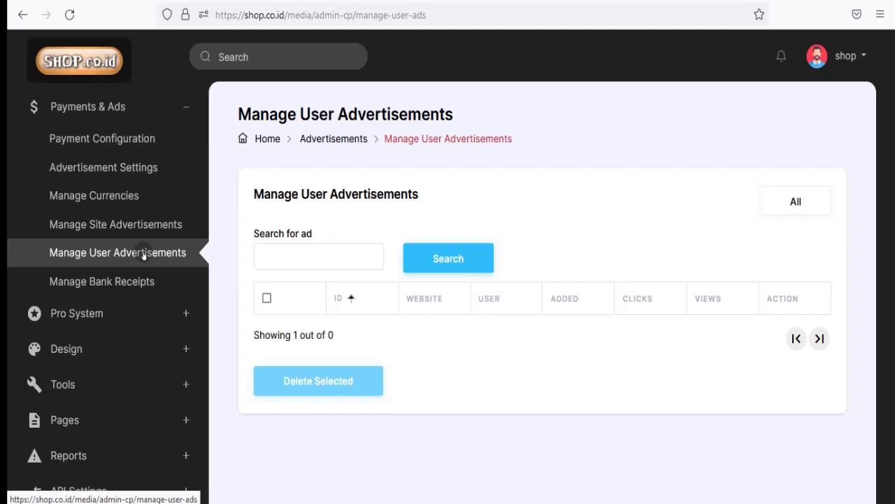
click(131, 282)
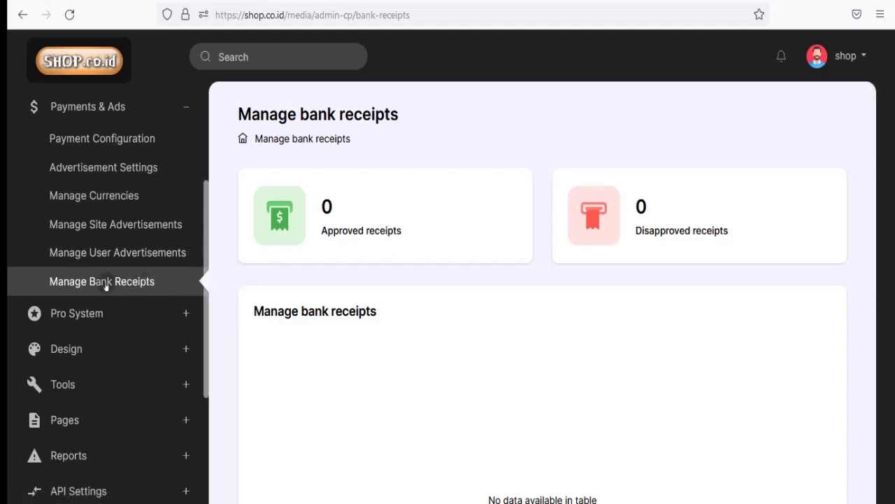
Step: View the Pro System Settings, Manage Payments and Manage Members pages of the Pro System group
click(90, 316)
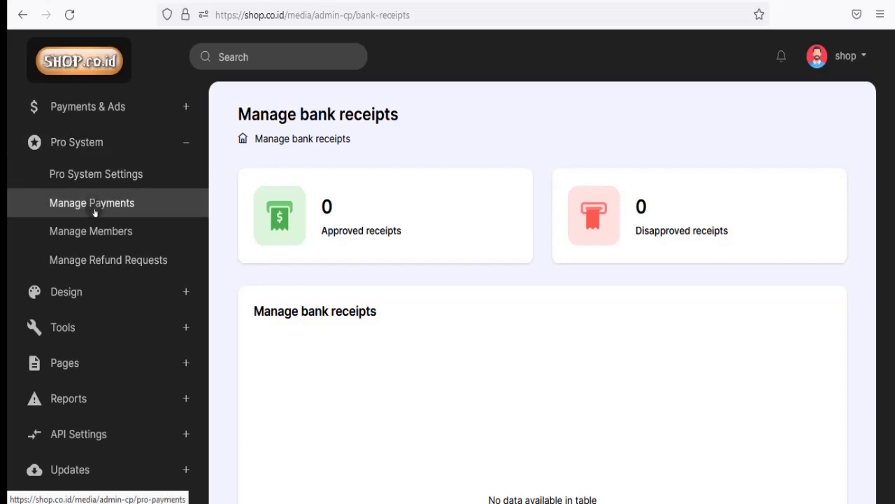
click(104, 175)
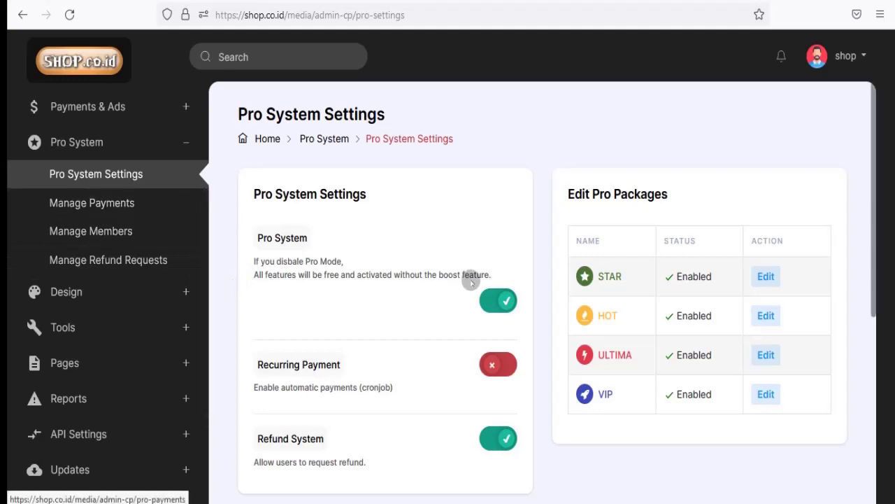
click(129, 203)
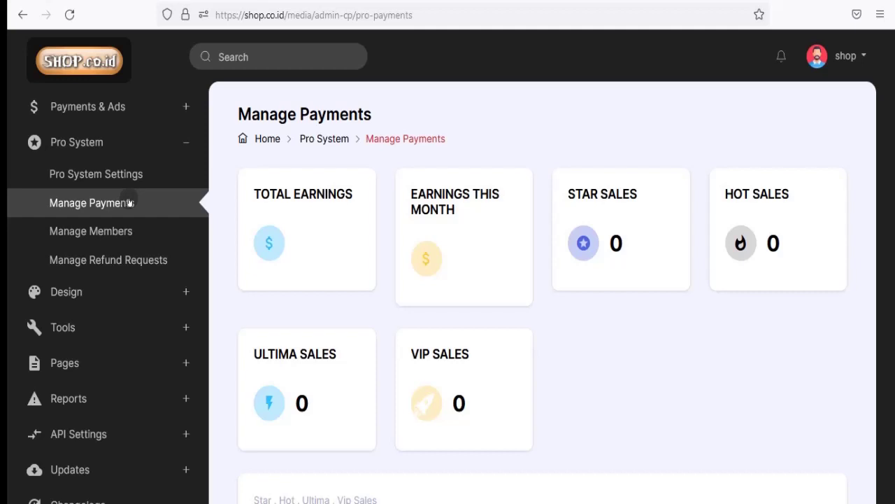
click(110, 236)
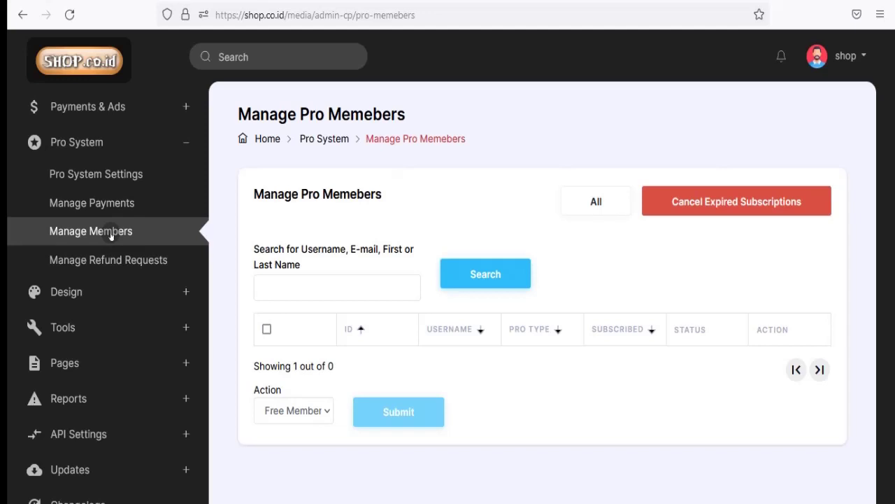
Step: Expand the Design, Tools and Pages groups of the admin navigation and look through their entries
click(80, 293)
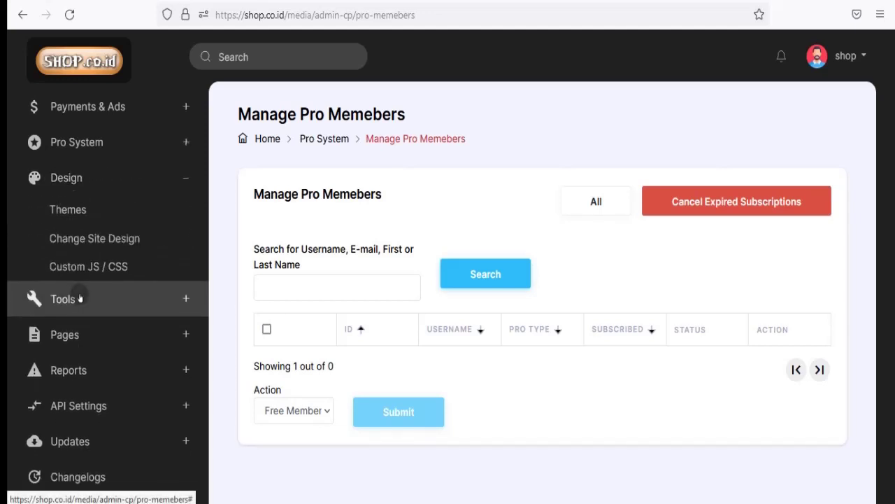
click(82, 213)
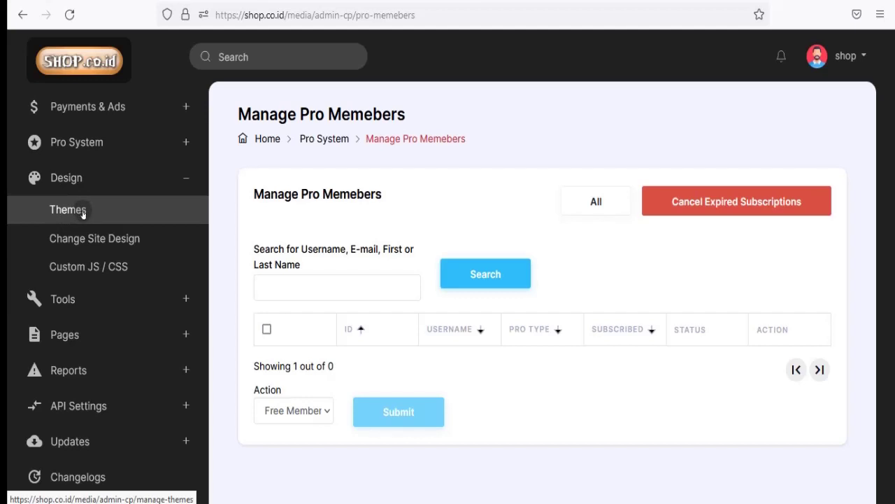
click(69, 297)
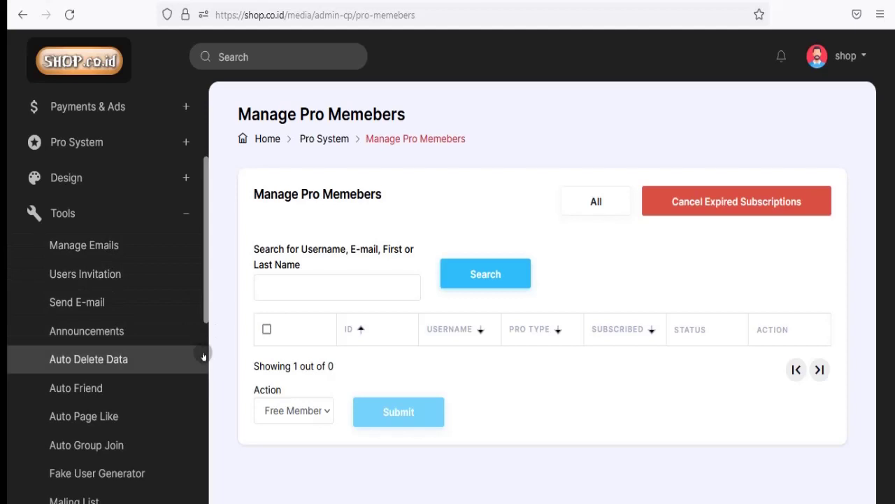
scroll(204, 343, down, 5)
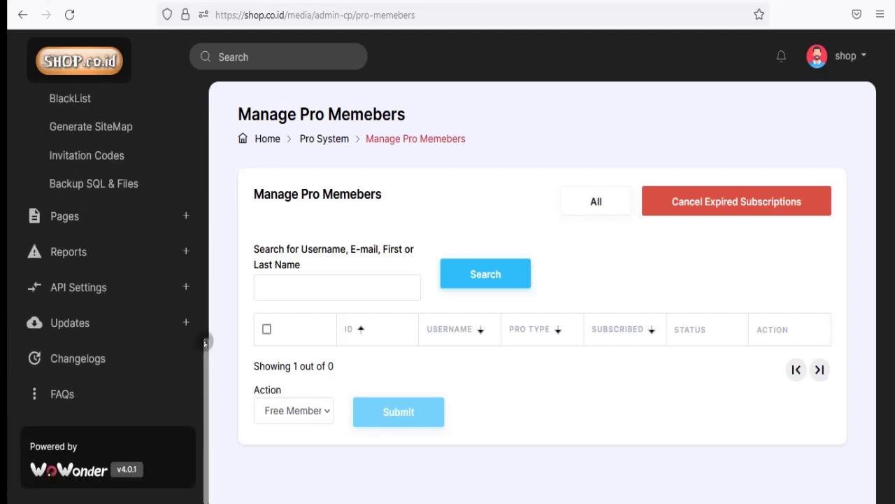
click(116, 223)
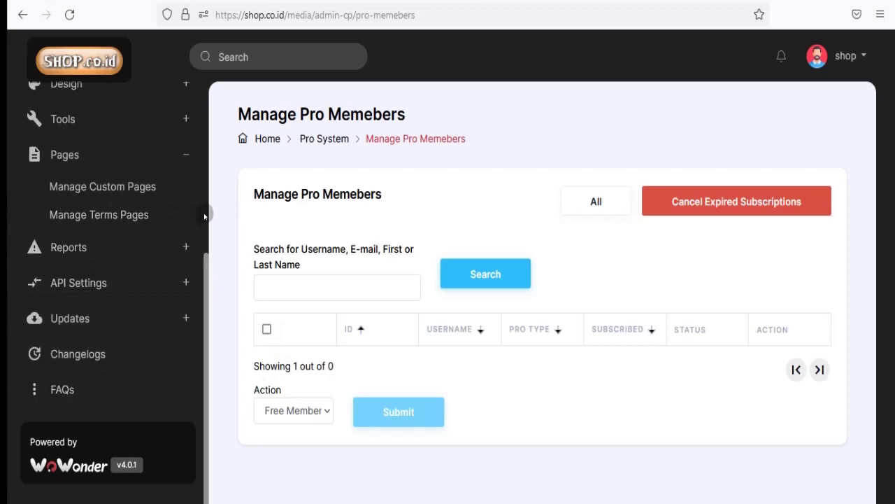
Step: View the Add New Language & Keys page and look through the full language list in Manage Languages
scroll(204, 216, up, 5)
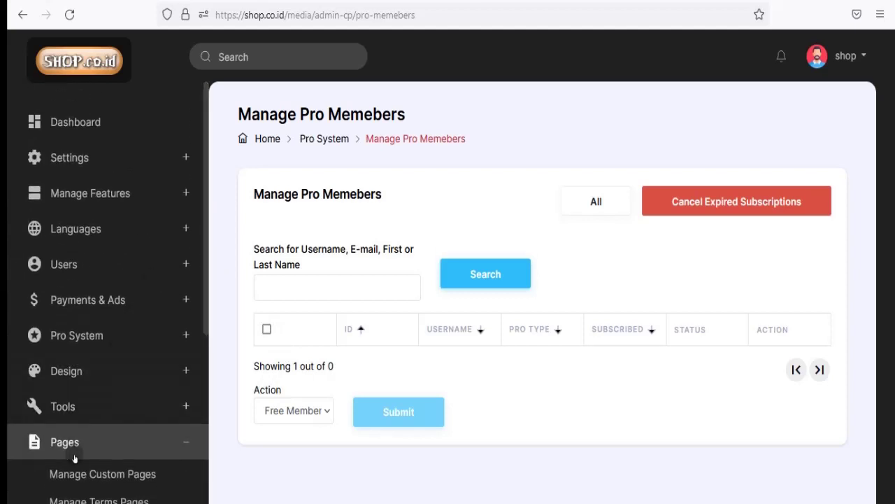
click(103, 238)
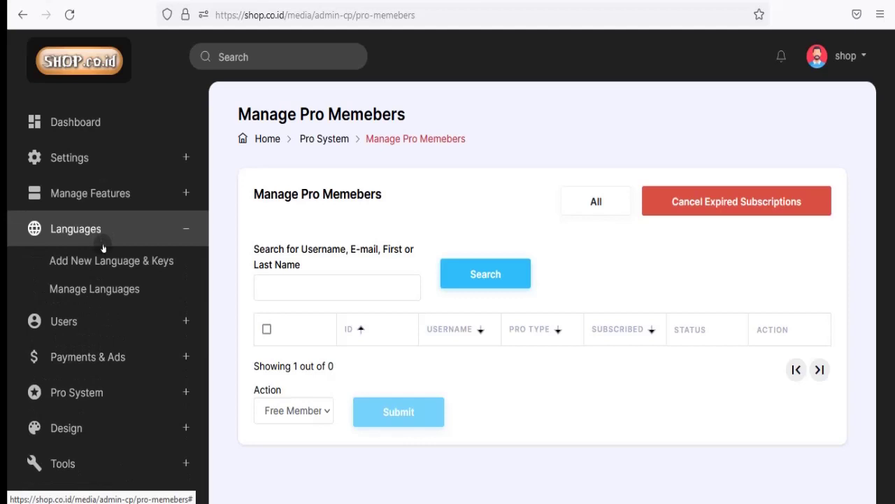
click(104, 266)
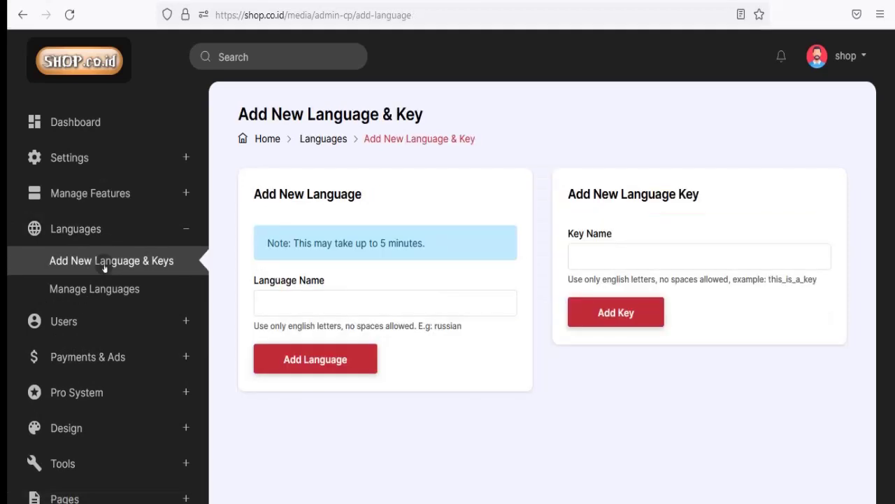
click(101, 288)
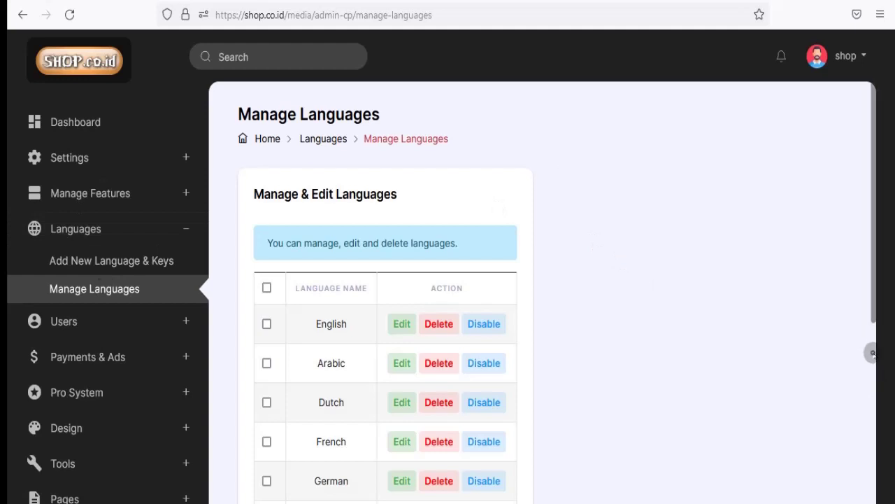
scroll(872, 353, down, 5)
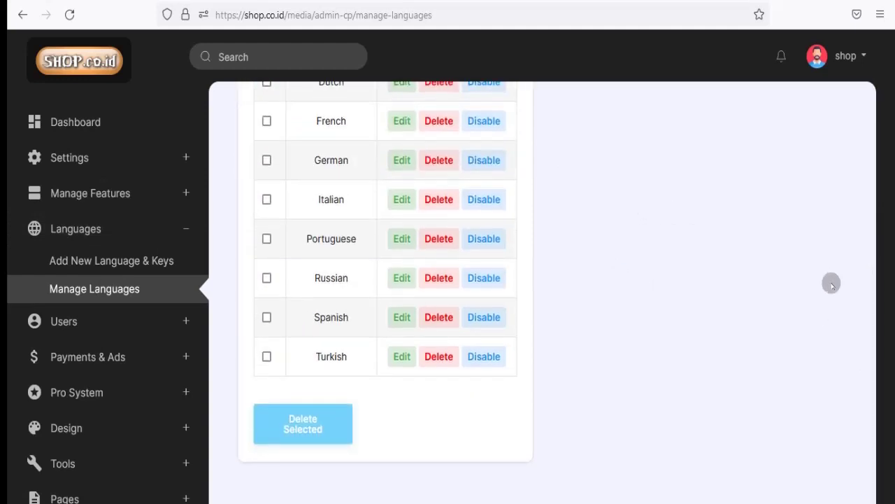
scroll(875, 231, up, 5)
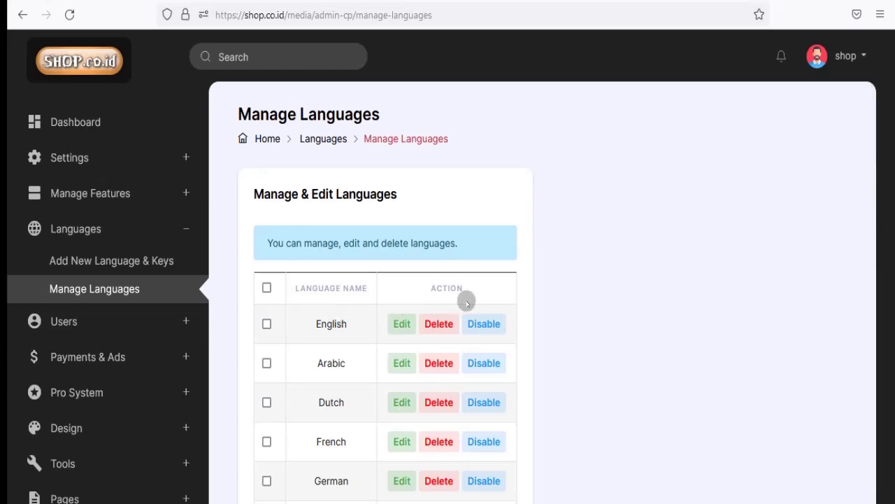
Step: Return to the admin Dashboard, leave it for the site's home feed and reload the feed
click(75, 120)
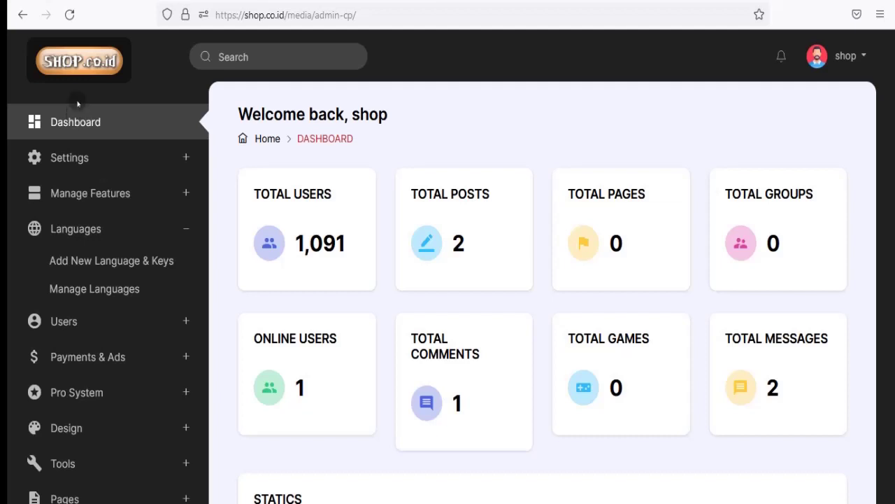
click(84, 63)
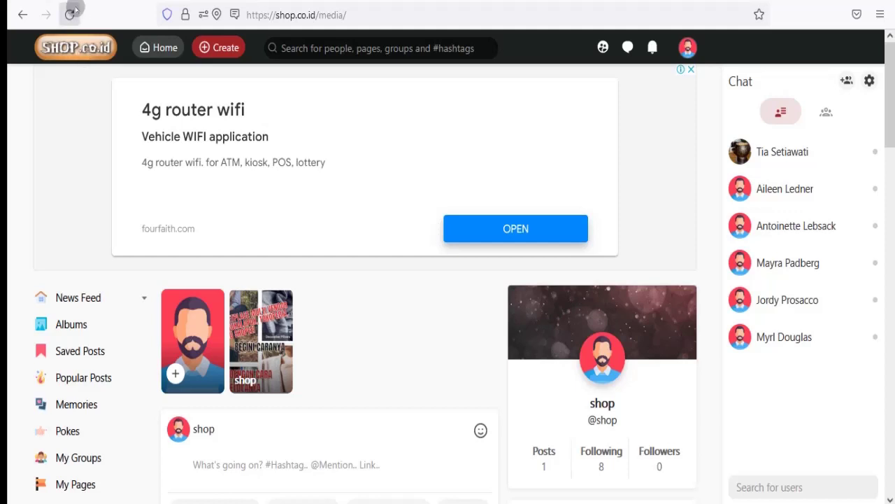
click(71, 46)
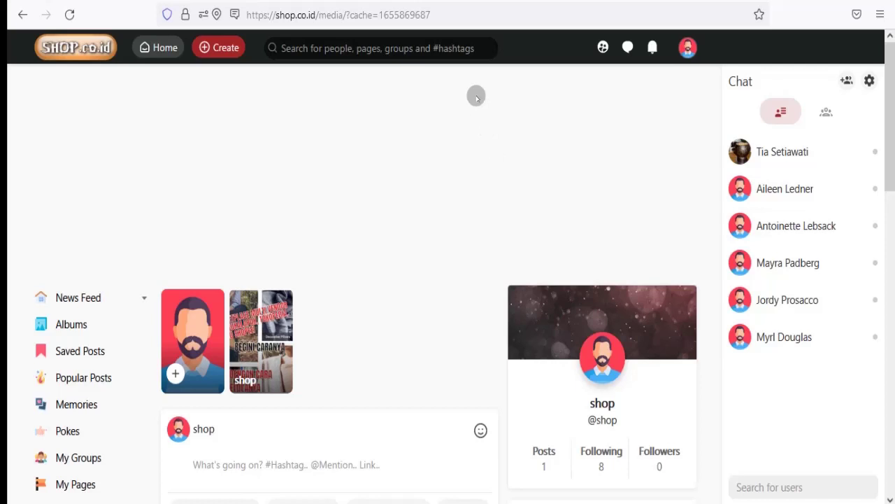
click(98, 53)
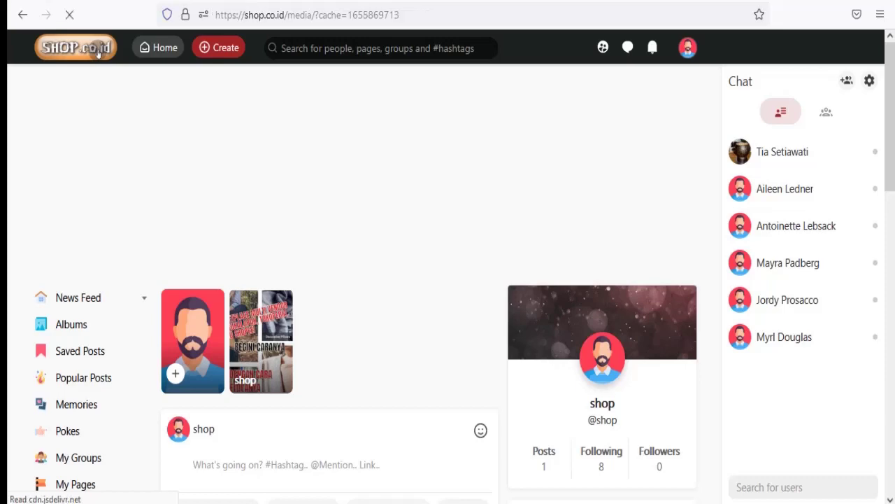